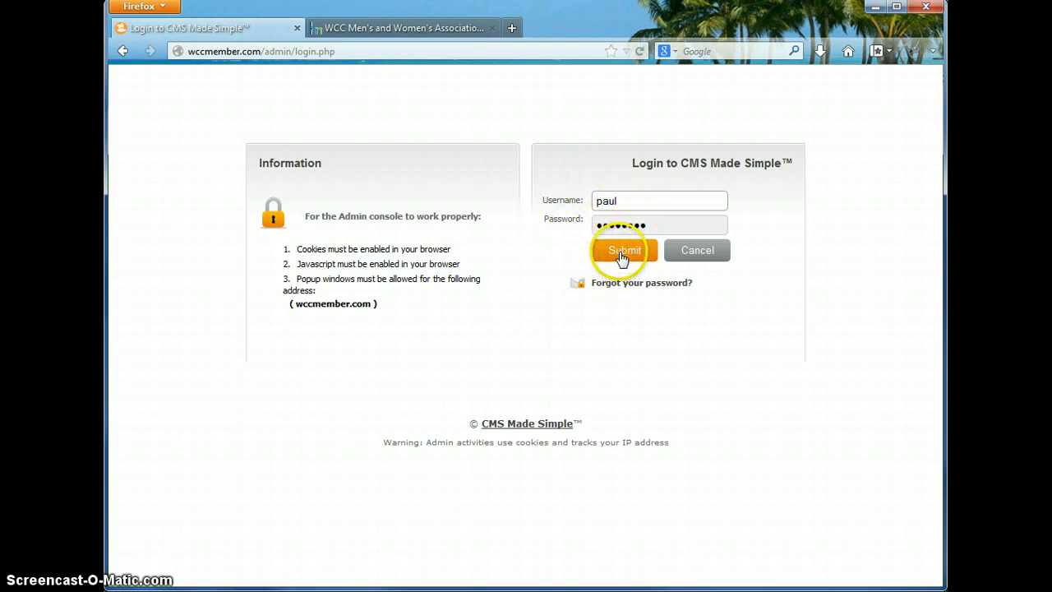
# - Log in to the admin console and bring up the My Preferences menu
pyautogui.click(623, 254)
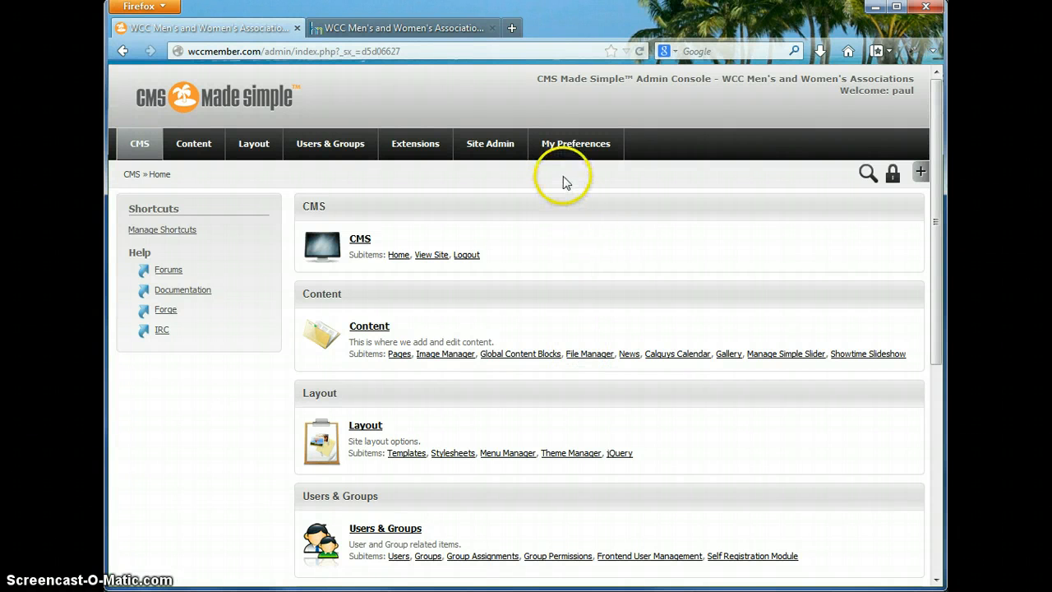
pyautogui.moveTo(576, 162)
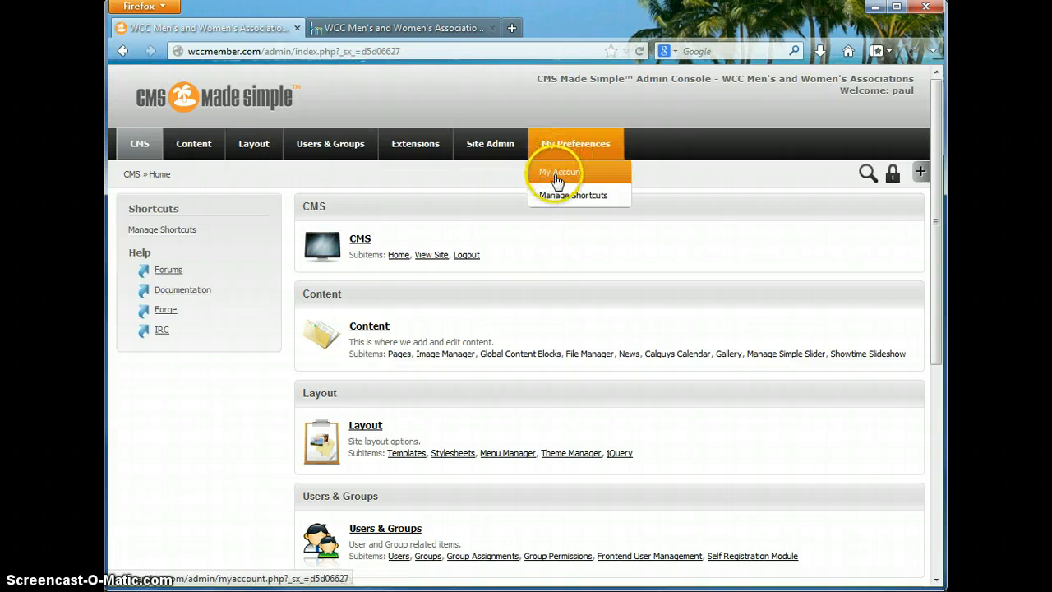
# - In My Account's User Preferences, choose OneEleven as the Administration Theme
pyautogui.click(558, 174)
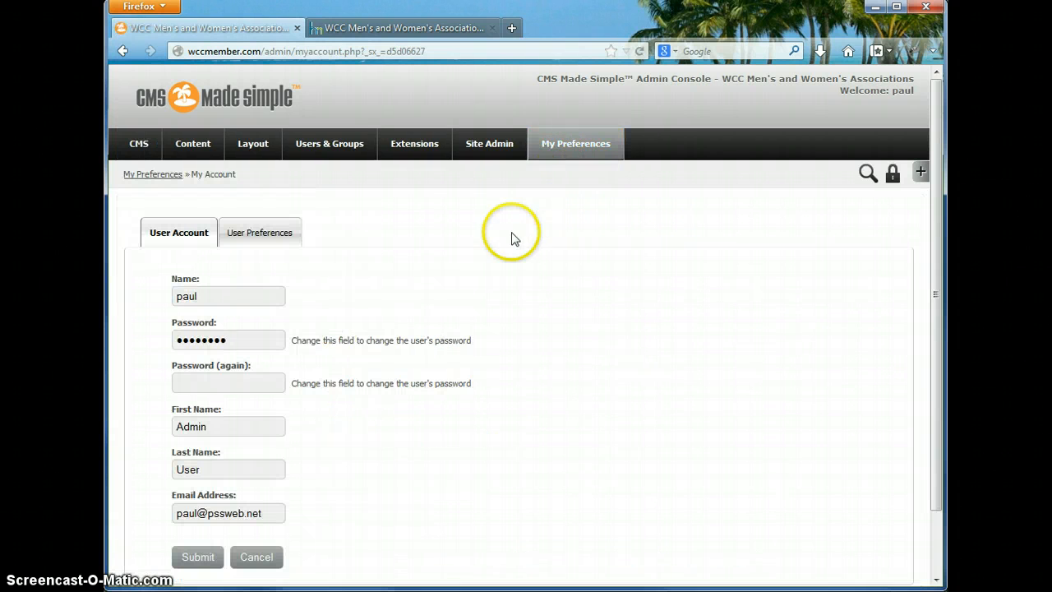
pyautogui.click(265, 236)
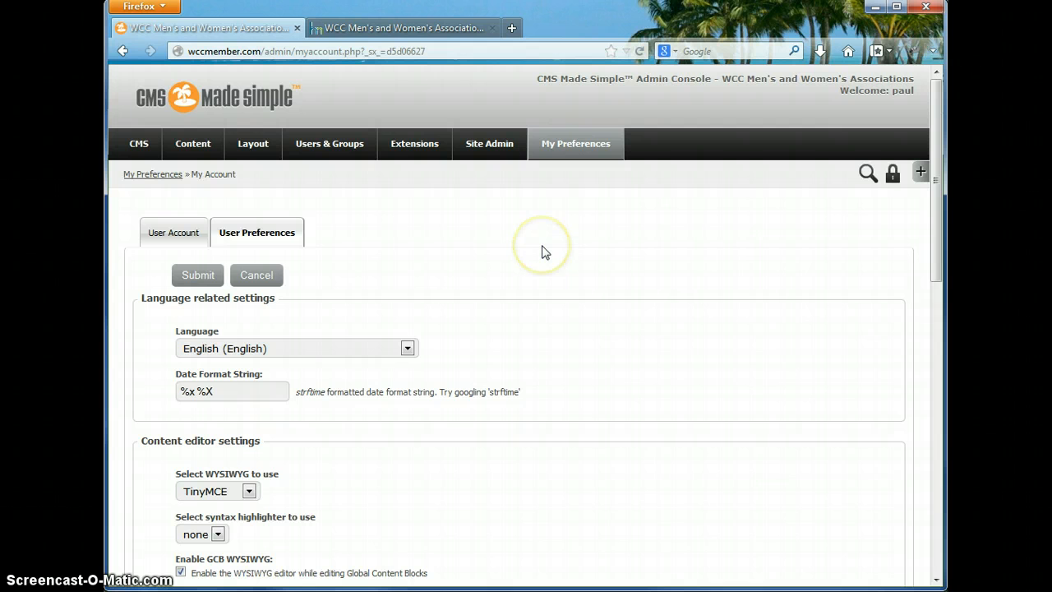
pyautogui.scroll(-10, 546, 252)
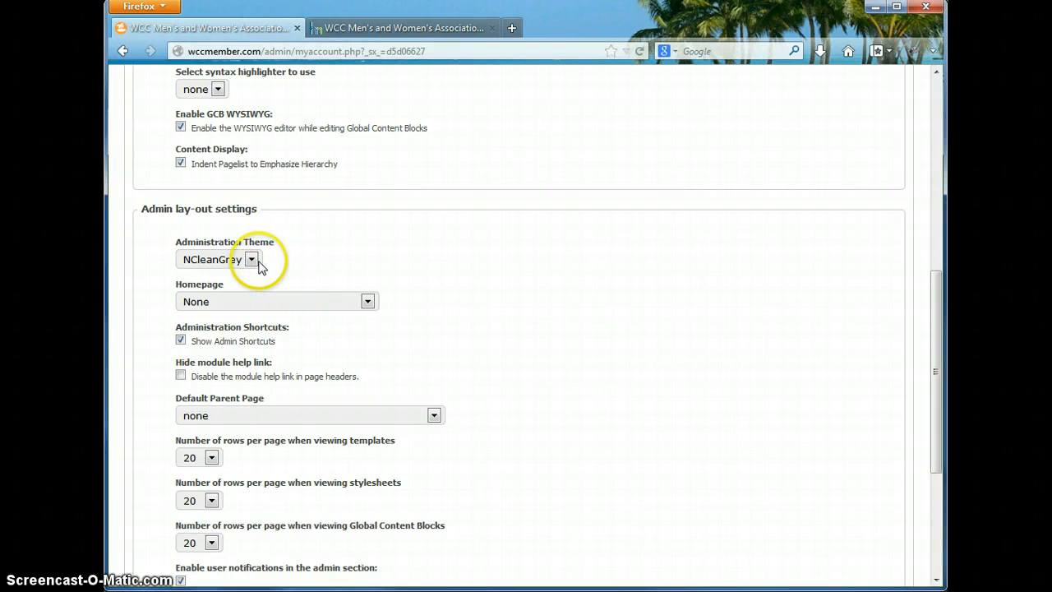
pyautogui.click(251, 260)
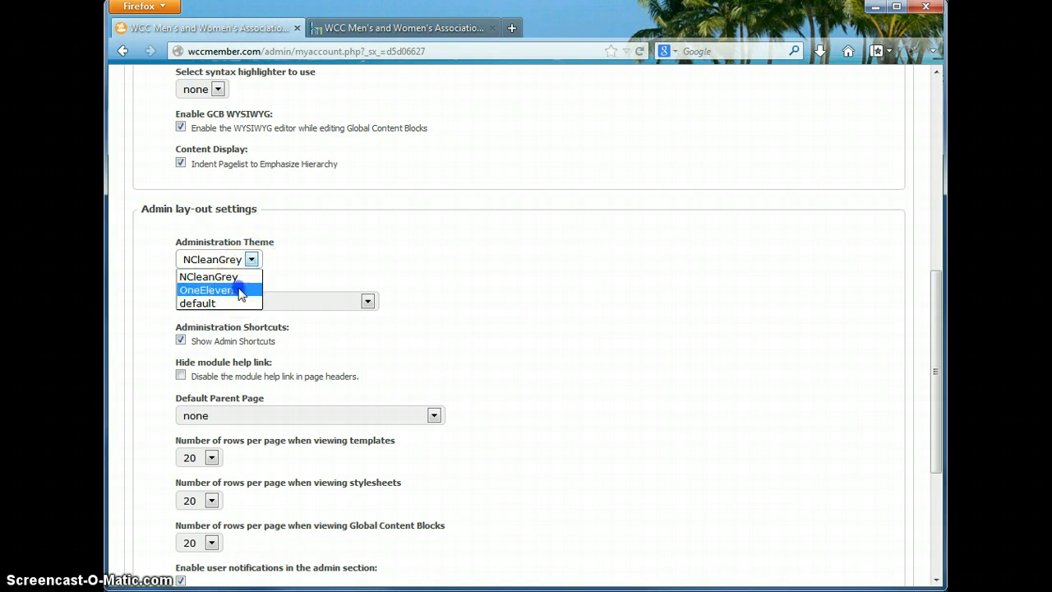
pyautogui.click(241, 292)
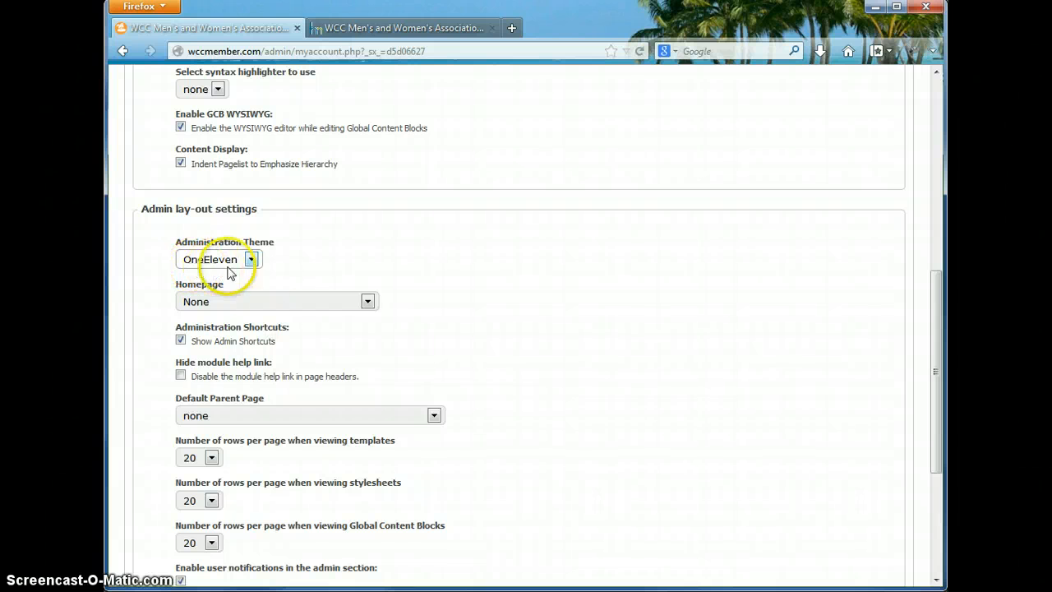
pyautogui.click(390, 269)
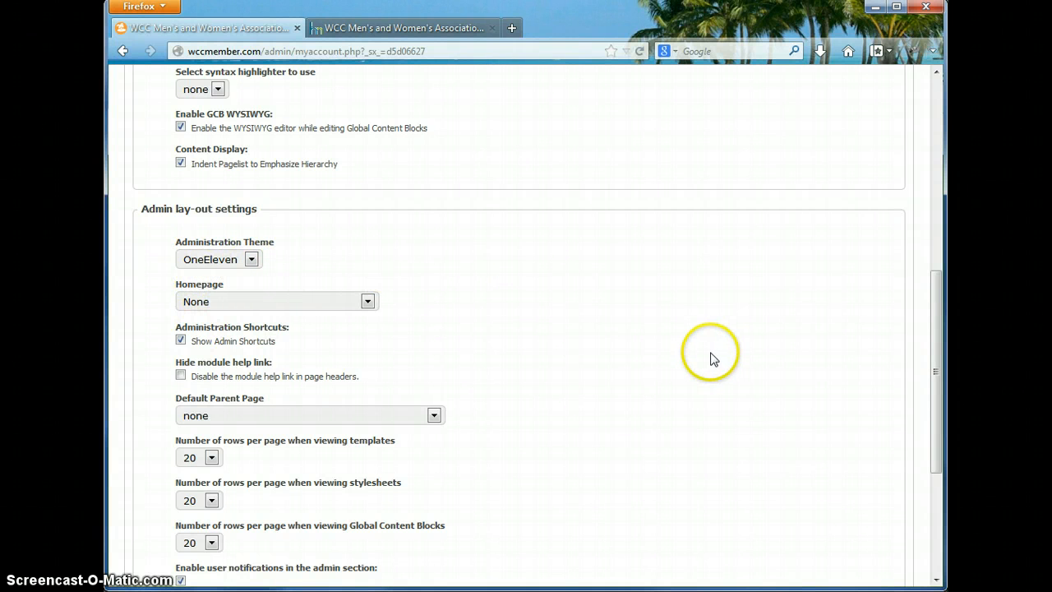
pyautogui.moveTo(939, 345); pyautogui.dragTo(943, 438)
# - Save the preferences and go back to the admin home page, now in the OneEleven theme
pyautogui.click(204, 497)
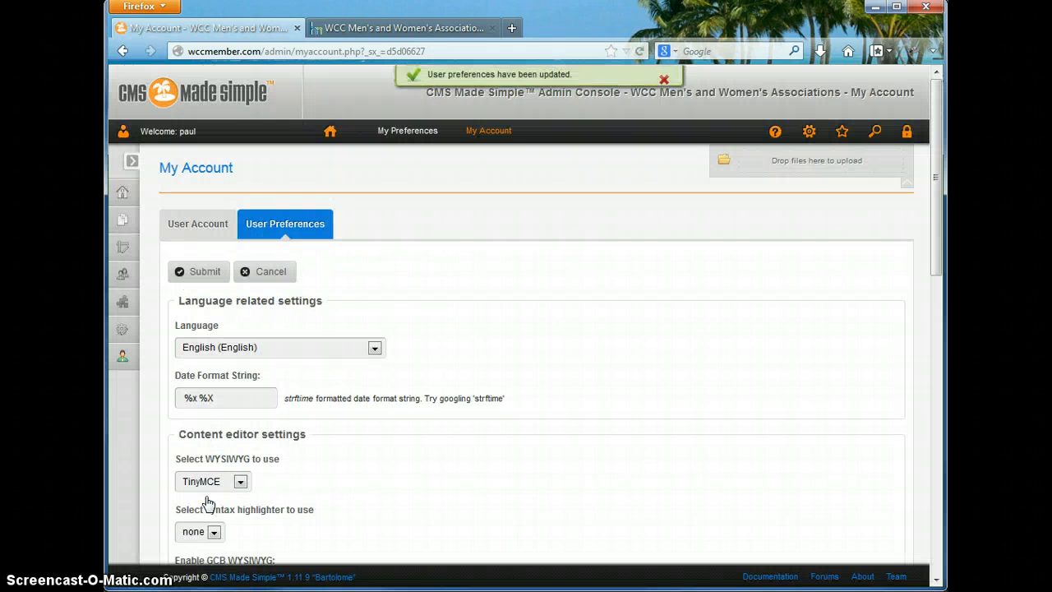
pyautogui.click(329, 134)
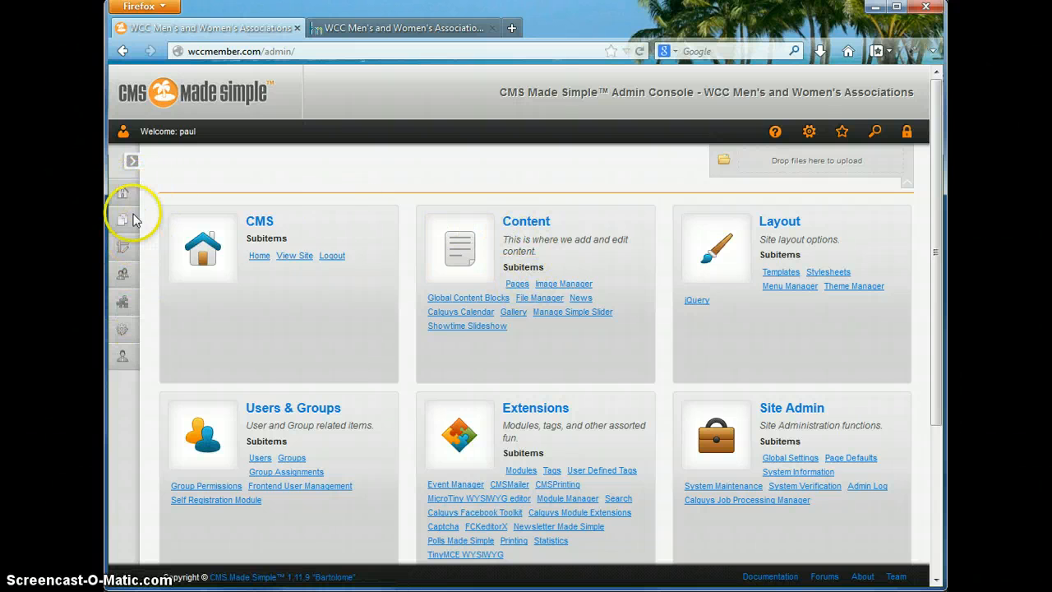
# - Open Pages under Content to show the Current Pages tree
pyautogui.click(131, 162)
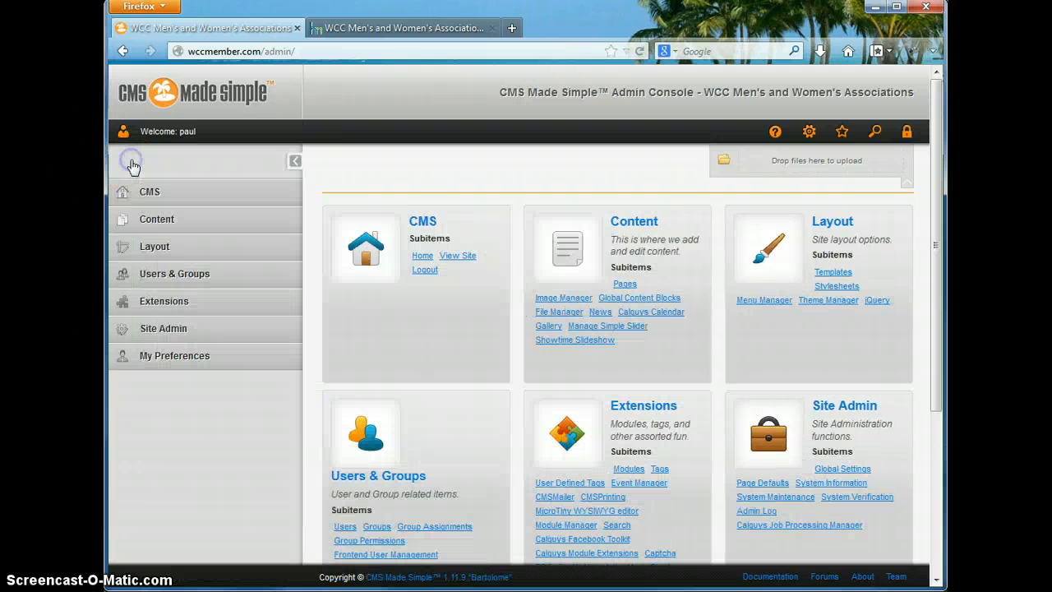
pyautogui.click(147, 194)
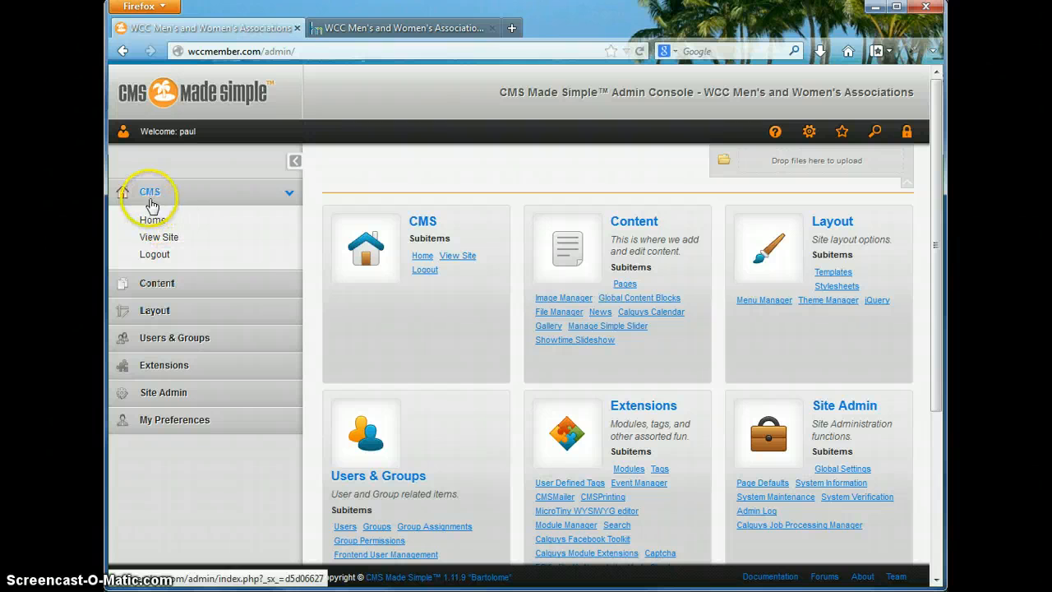
pyautogui.click(291, 165)
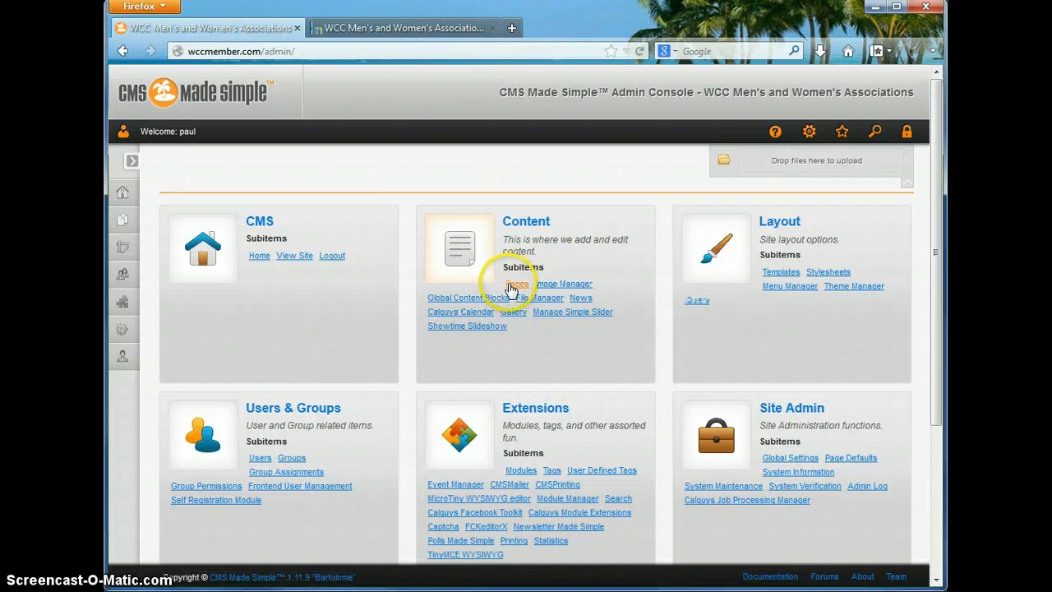
pyautogui.click(515, 286)
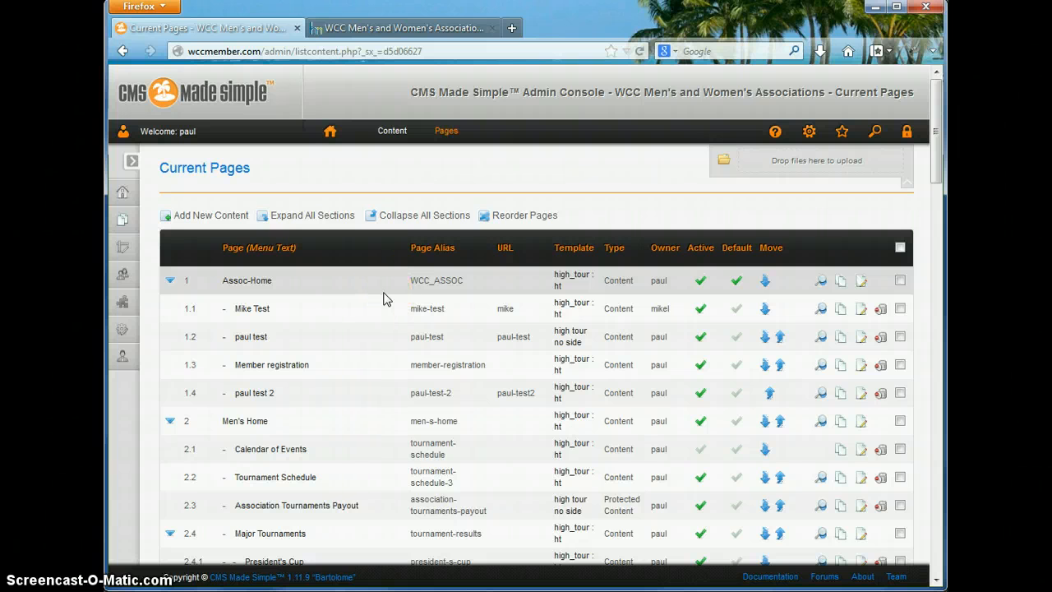
# - Return from Current Pages to the admin home page
pyautogui.click(130, 163)
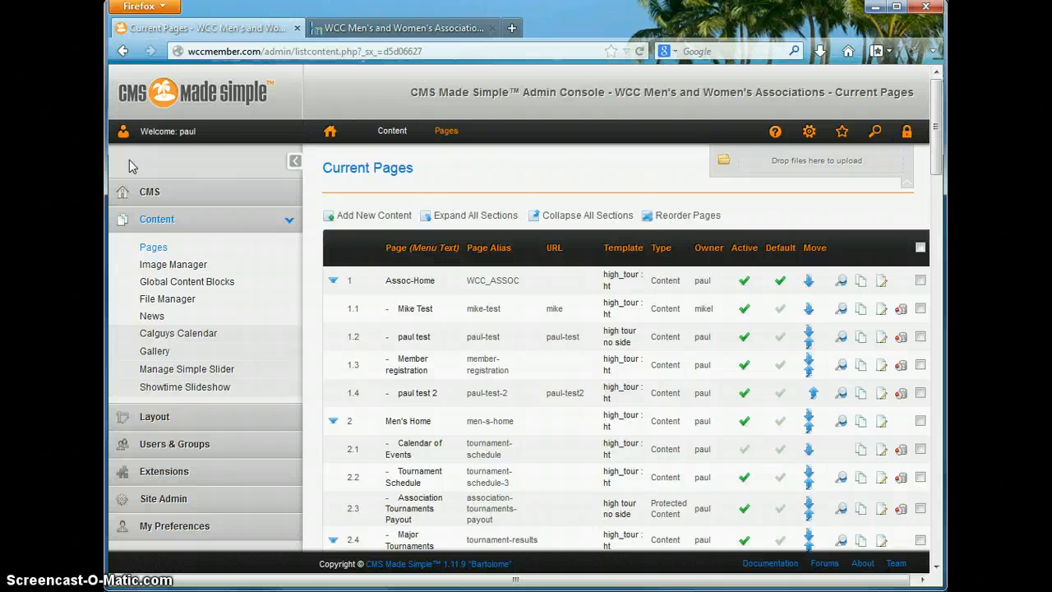
pyautogui.click(295, 160)
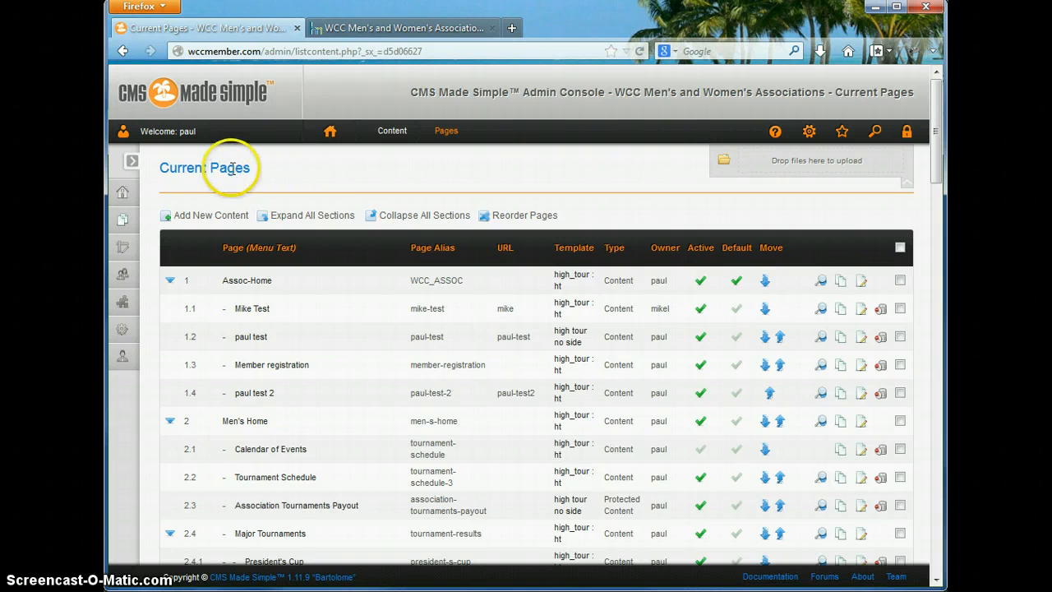
pyautogui.click(330, 133)
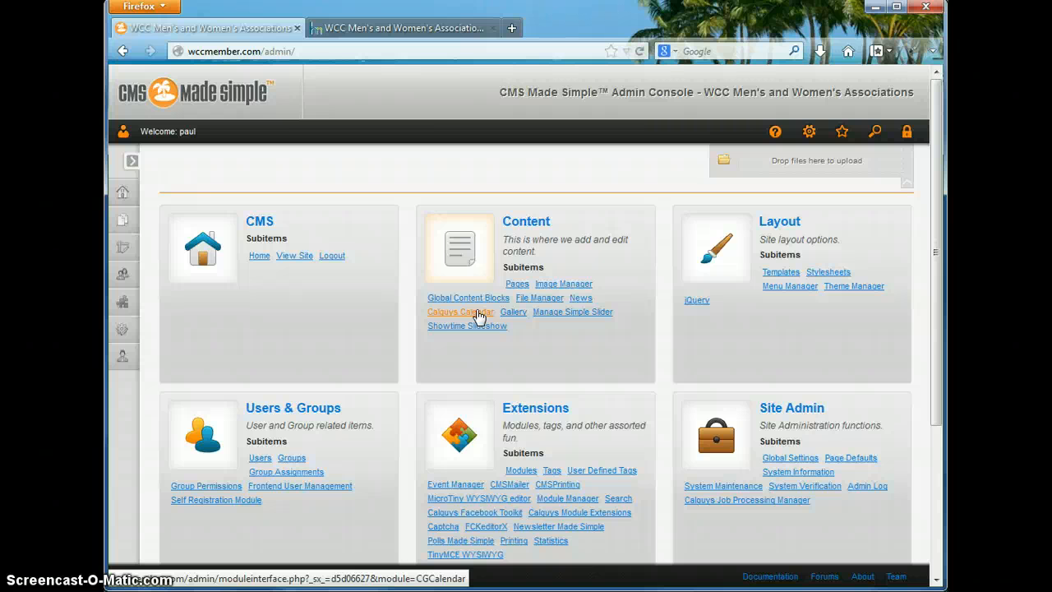
# - Browse Global Content Blocks and view the MensOfficers block, leaving it unsaved
pyautogui.click(482, 300)
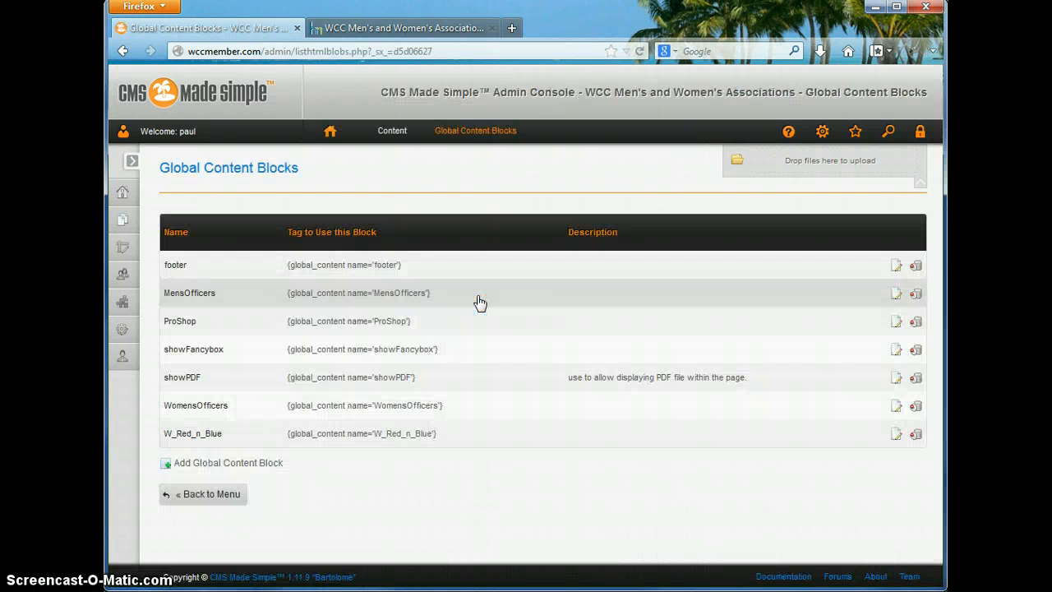
pyautogui.click(395, 284)
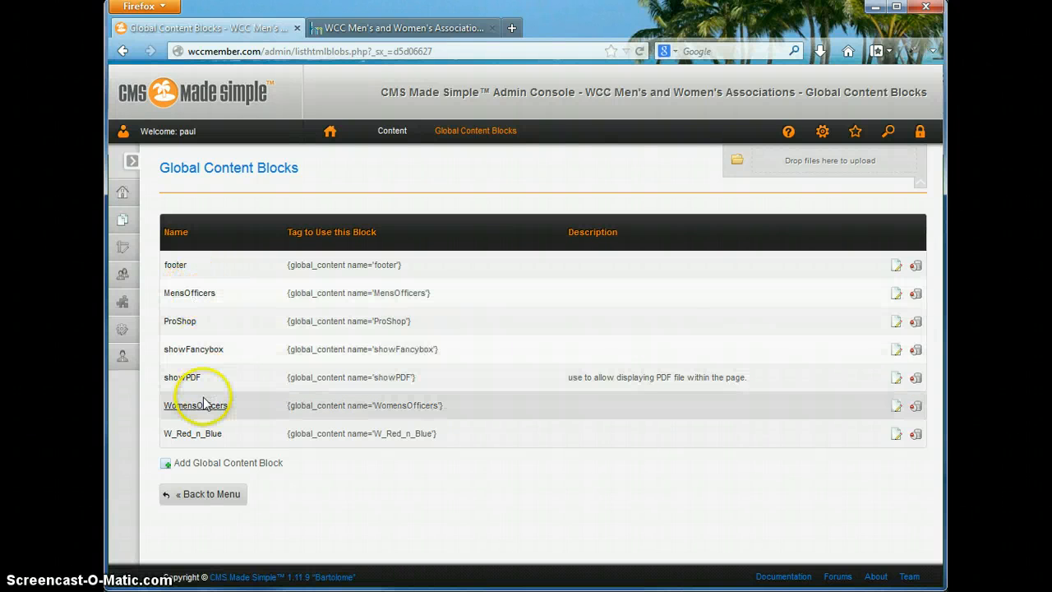
pyautogui.click(186, 294)
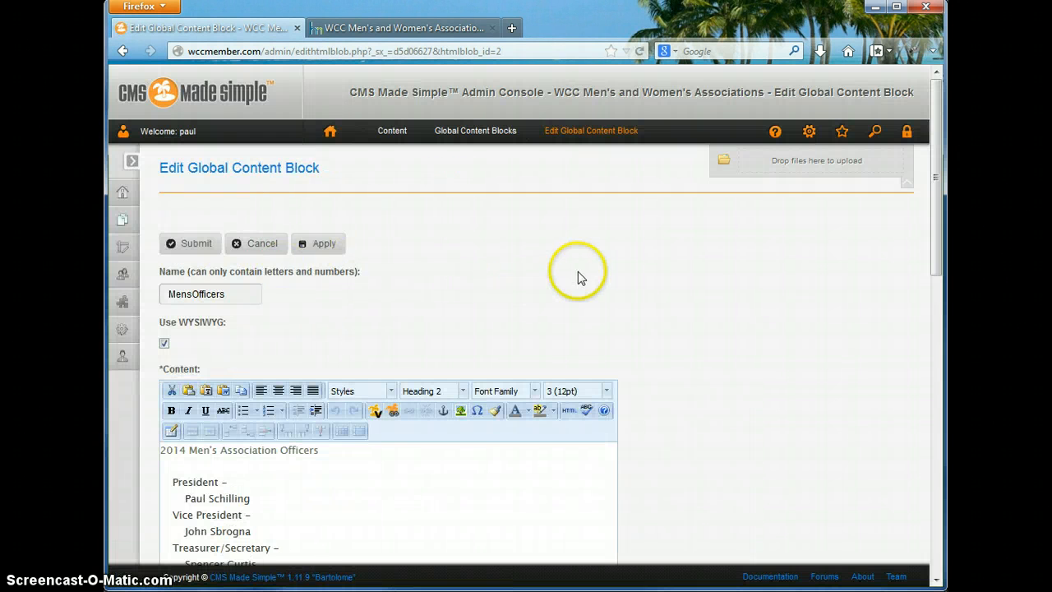
pyautogui.scroll(-3, 578, 278)
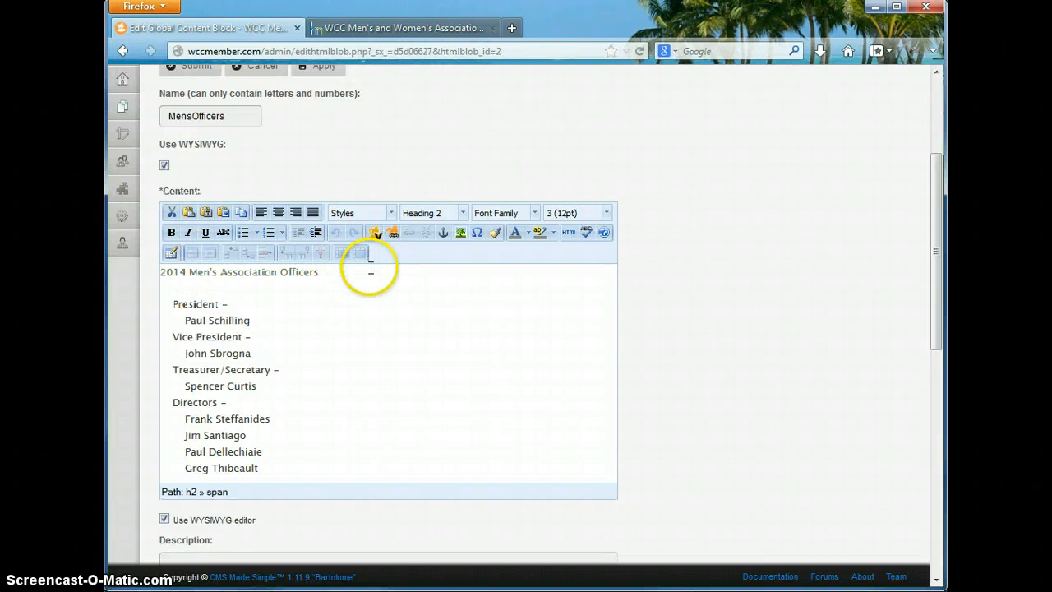
pyautogui.scroll(4, 434, 309)
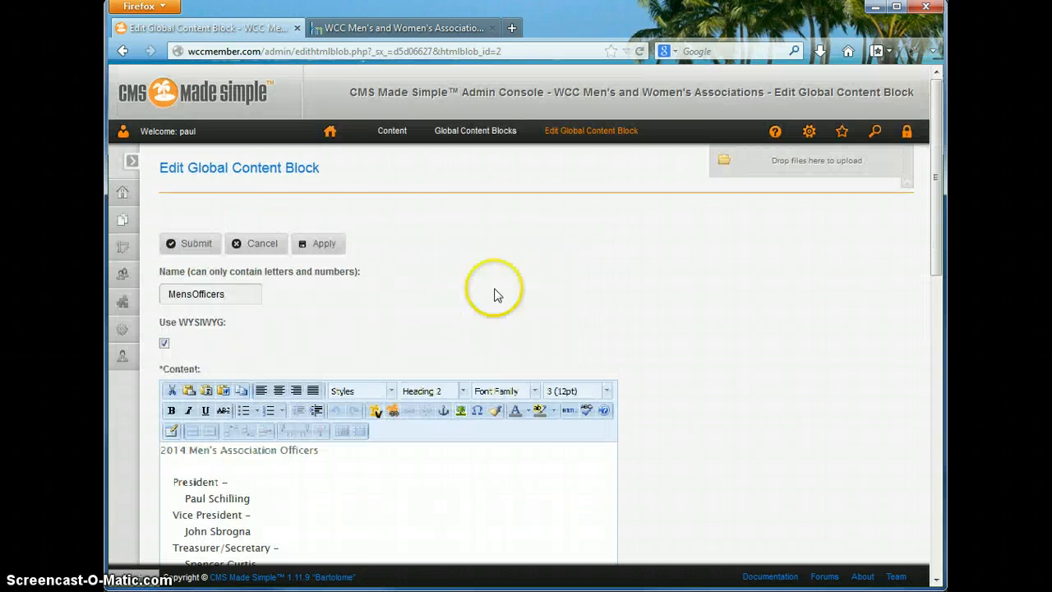
pyautogui.click(258, 244)
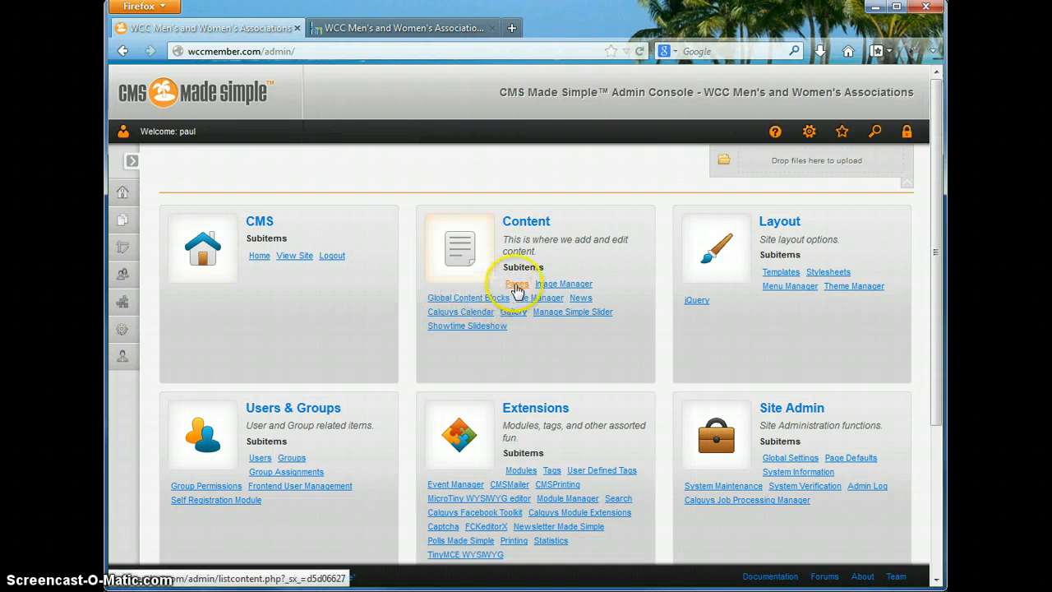
# - Go to the site's Pages list on the way to Reorder Pages
pyautogui.click(517, 285)
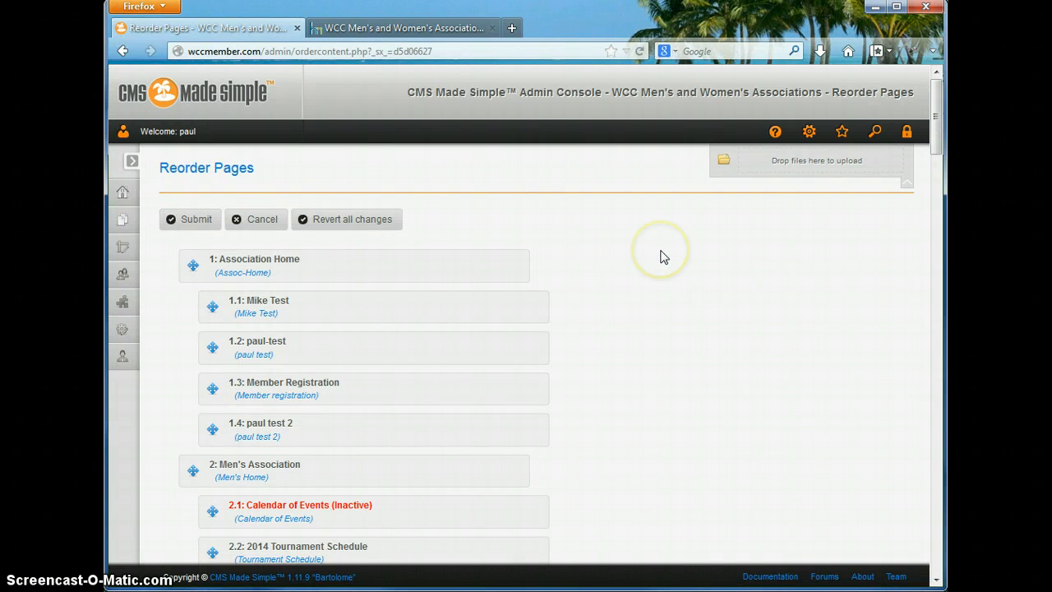
# - Try dragging 2014 Tournament Schedule higher in the Men's Association page order
pyautogui.scroll(-10, 665, 257)
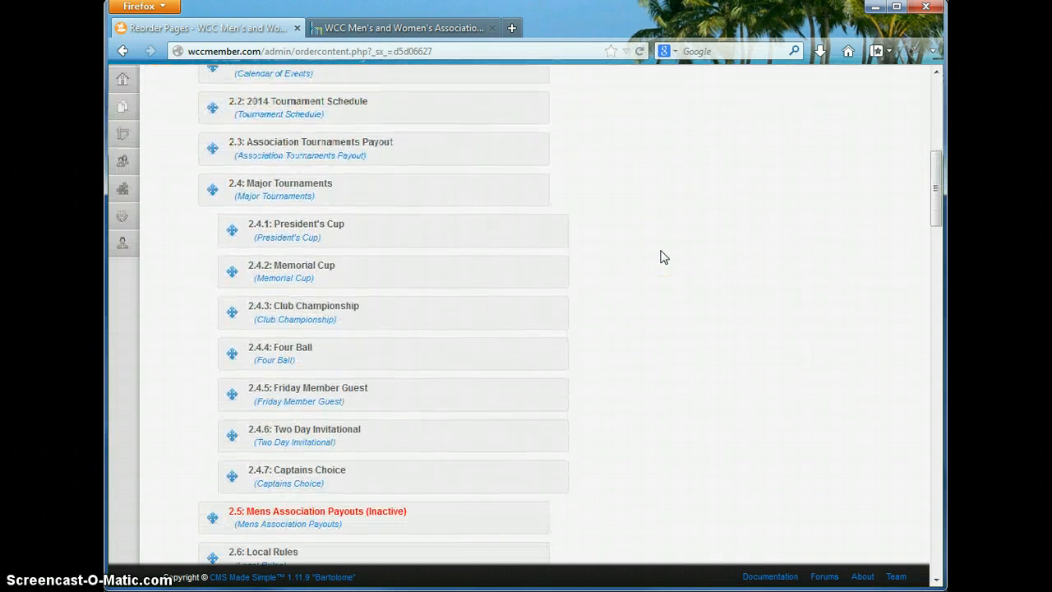
pyautogui.scroll(7, 665, 257)
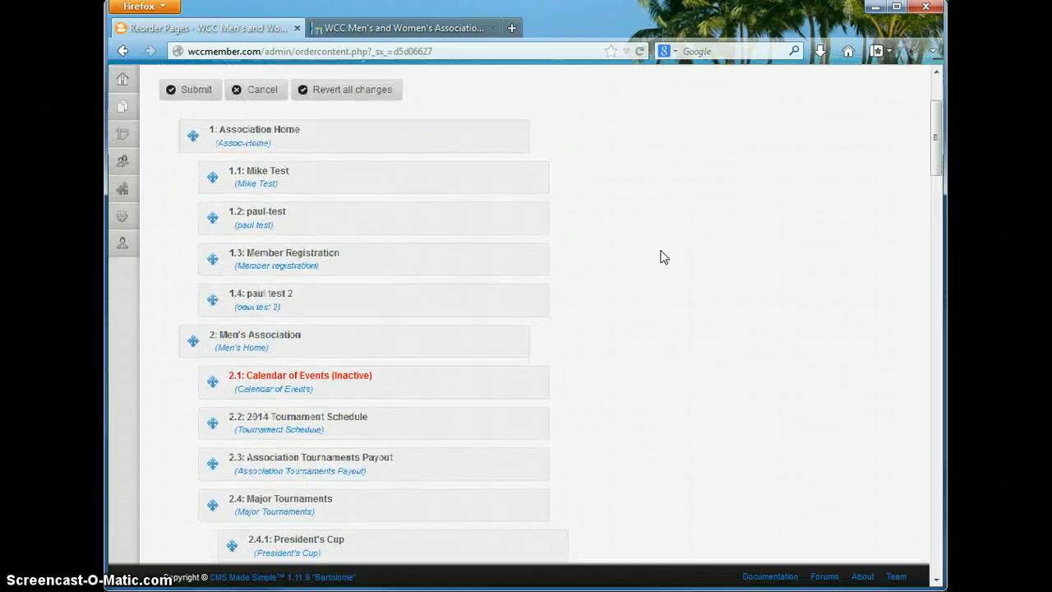
pyautogui.scroll(-3, 664, 258)
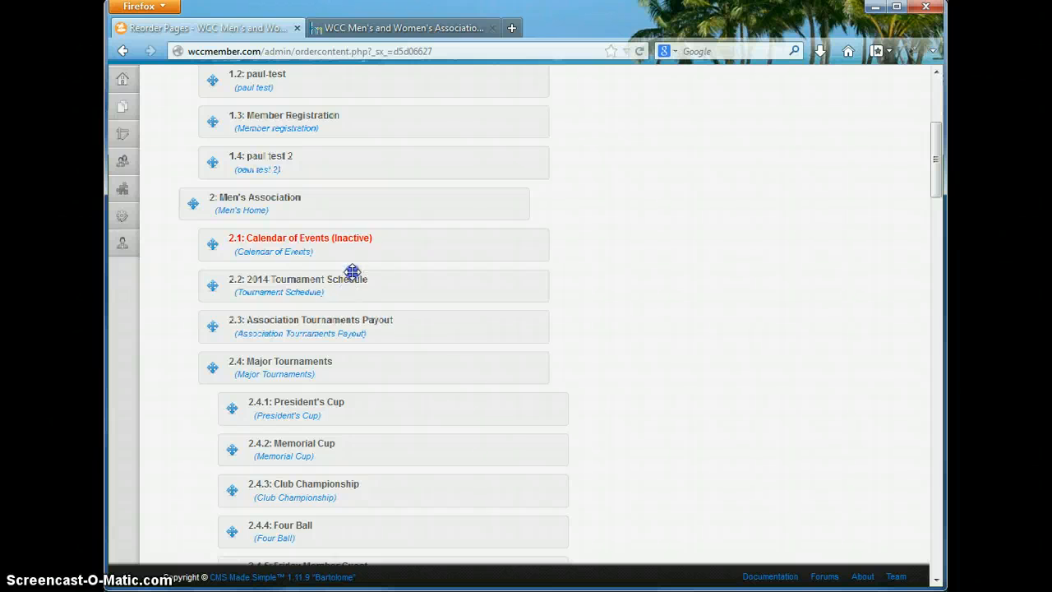
pyautogui.moveTo(352, 272); pyautogui.dragTo(354, 246)
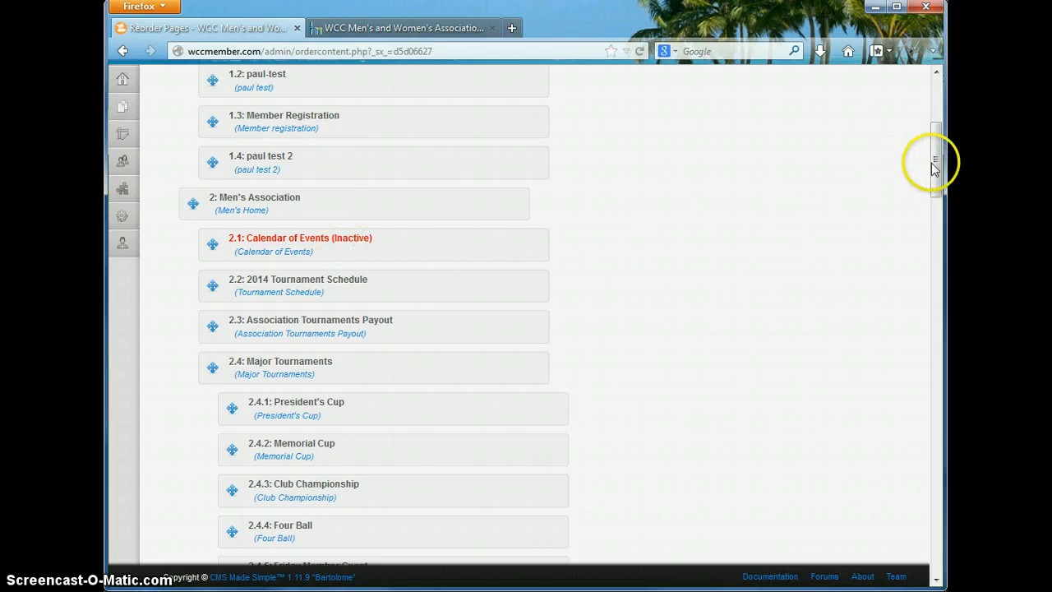
pyautogui.moveTo(935, 168); pyautogui.dragTo(871, 563)
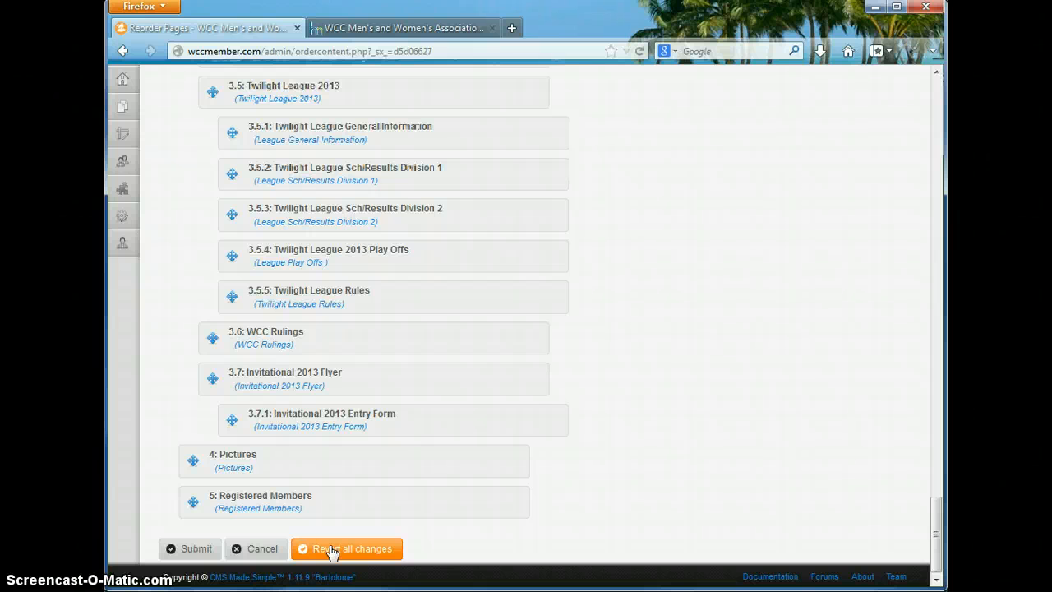
# - Revert all changes, then drag 2014 Tournament Schedule above Calendar of Events
pyautogui.click(202, 550)
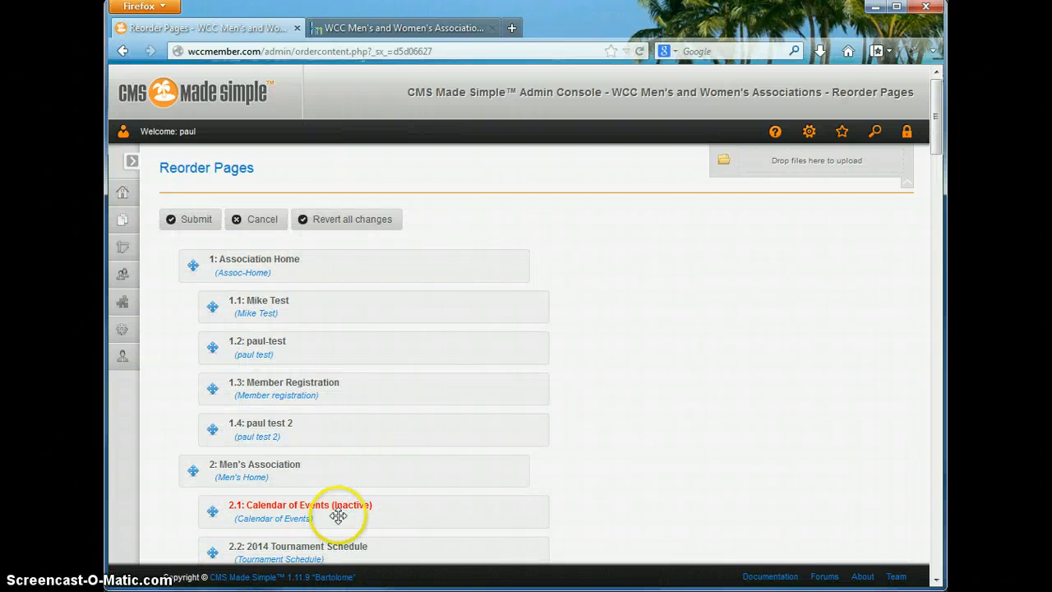
pyautogui.scroll(-4, 335, 510)
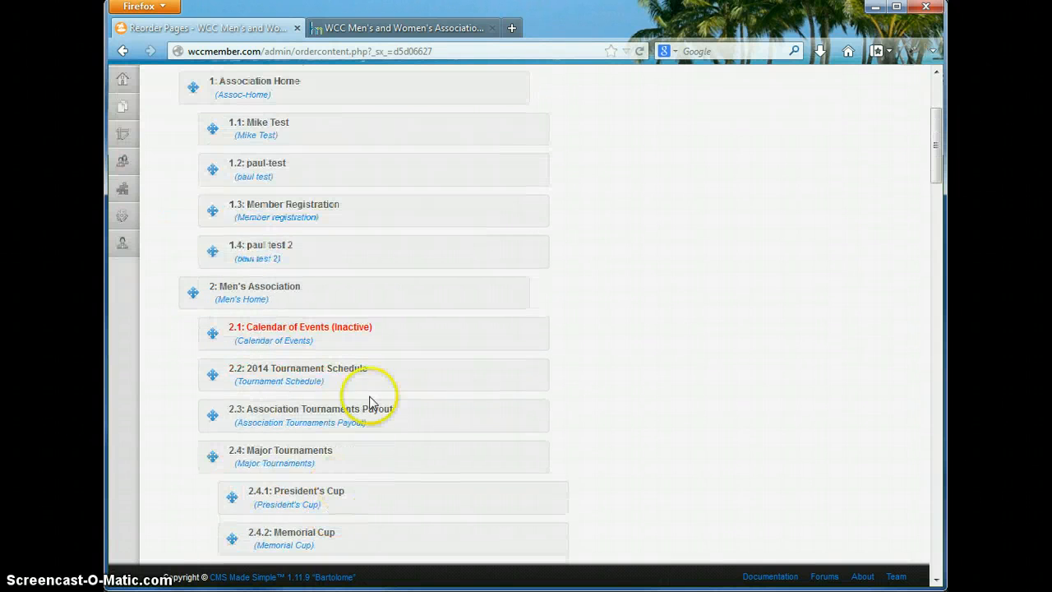
pyautogui.moveTo(317, 367); pyautogui.dragTo(314, 326)
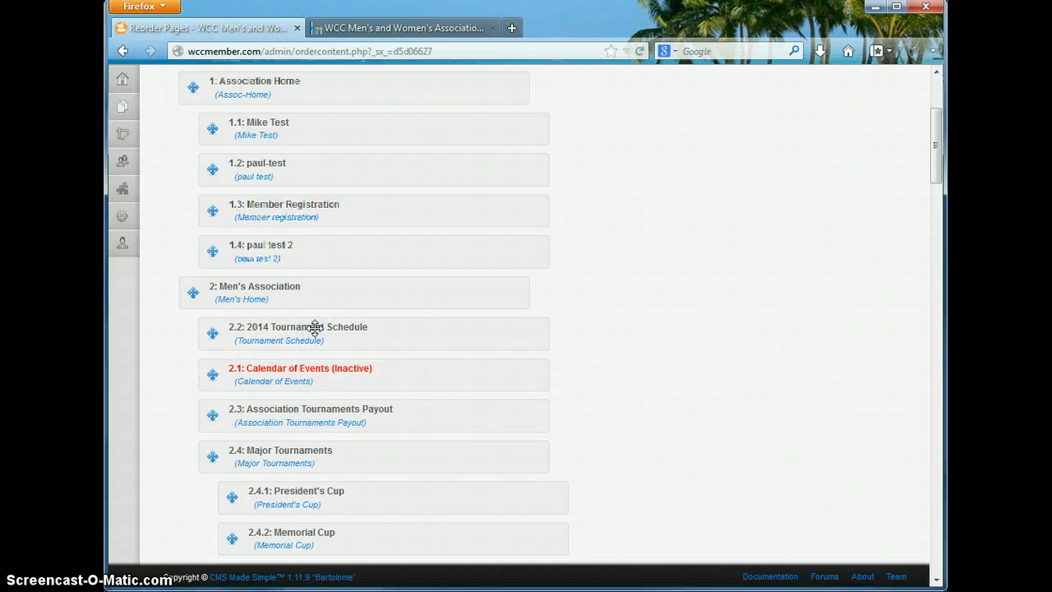
pyautogui.scroll(4, 572, 326)
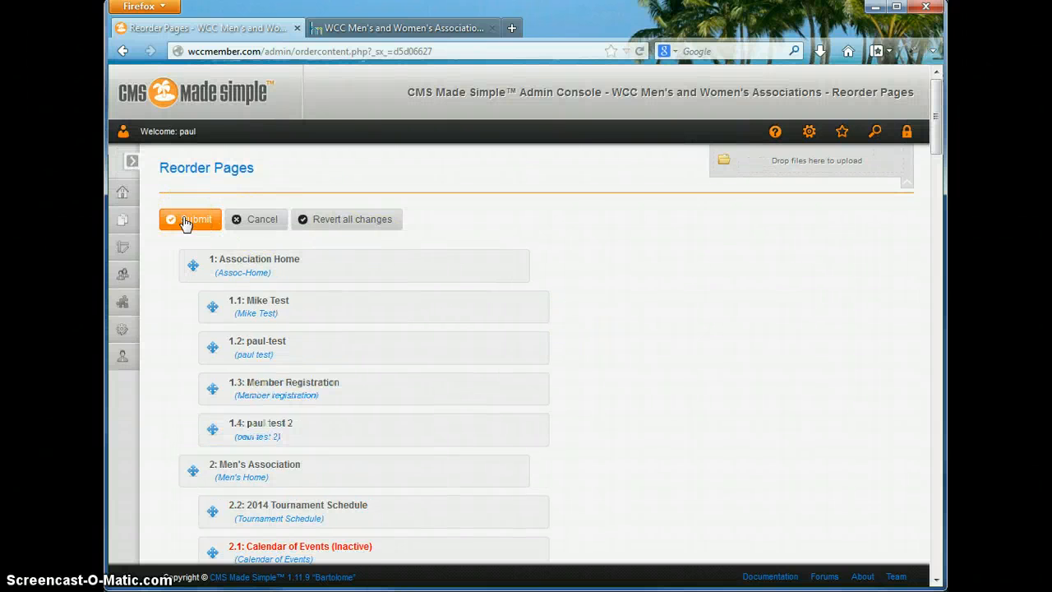
# - Save the new page order, placing Tournament Schedule at 2.1
pyautogui.click(186, 222)
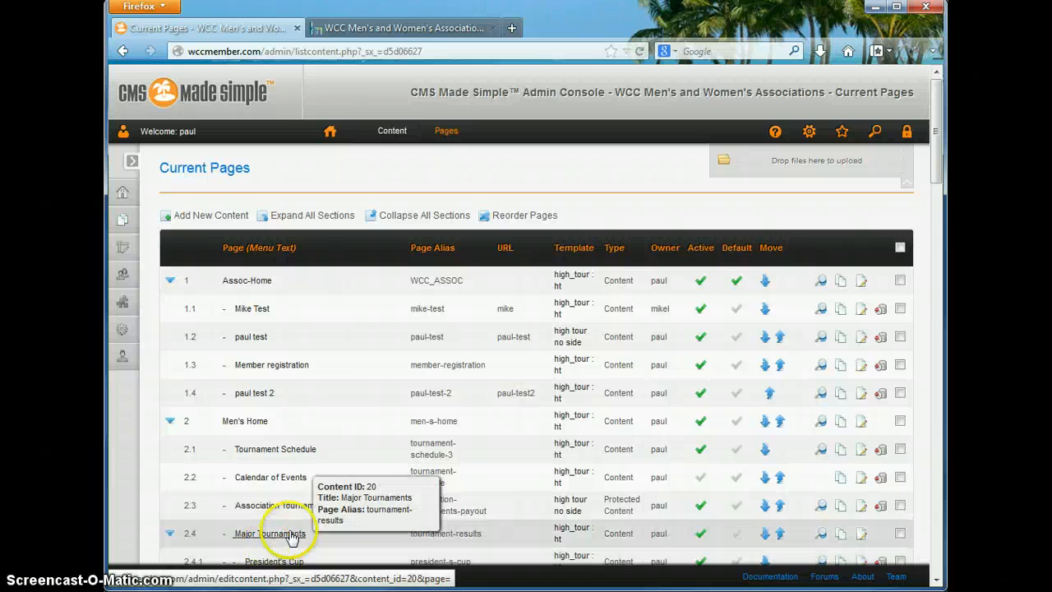
pyautogui.scroll(-1, 298, 531)
pyautogui.scroll(-3, 298, 531)
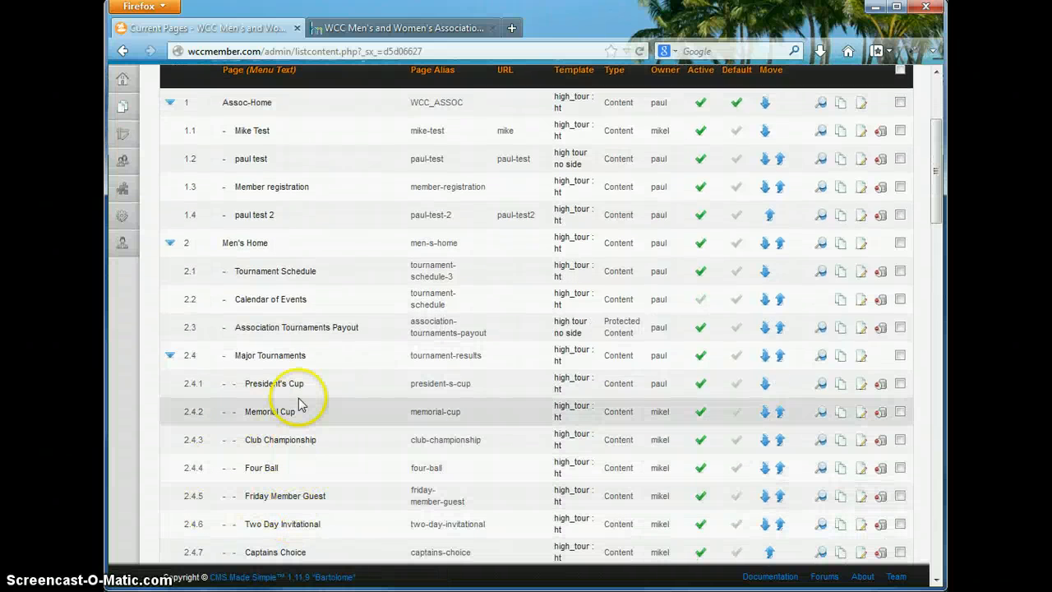
# - Open the paul test page for editing from Current Pages
pyautogui.scroll(4, 299, 405)
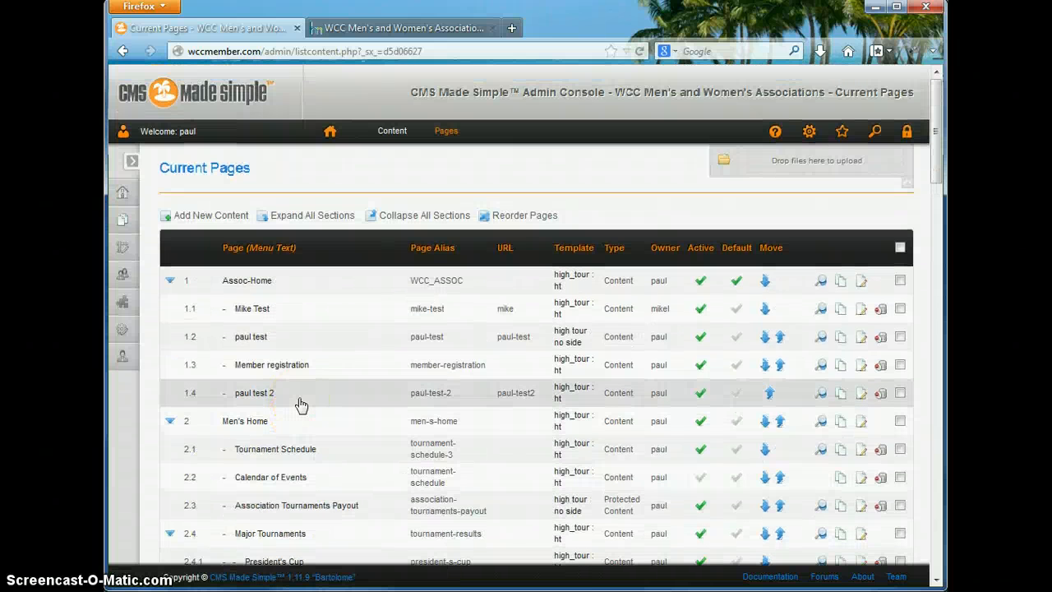
pyautogui.click(358, 343)
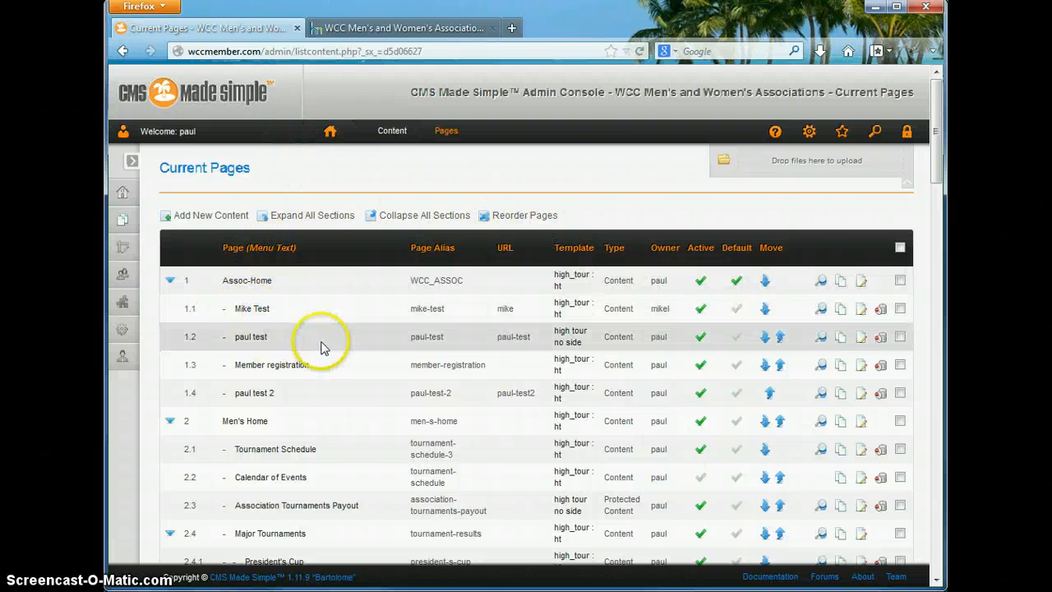
pyautogui.click(252, 339)
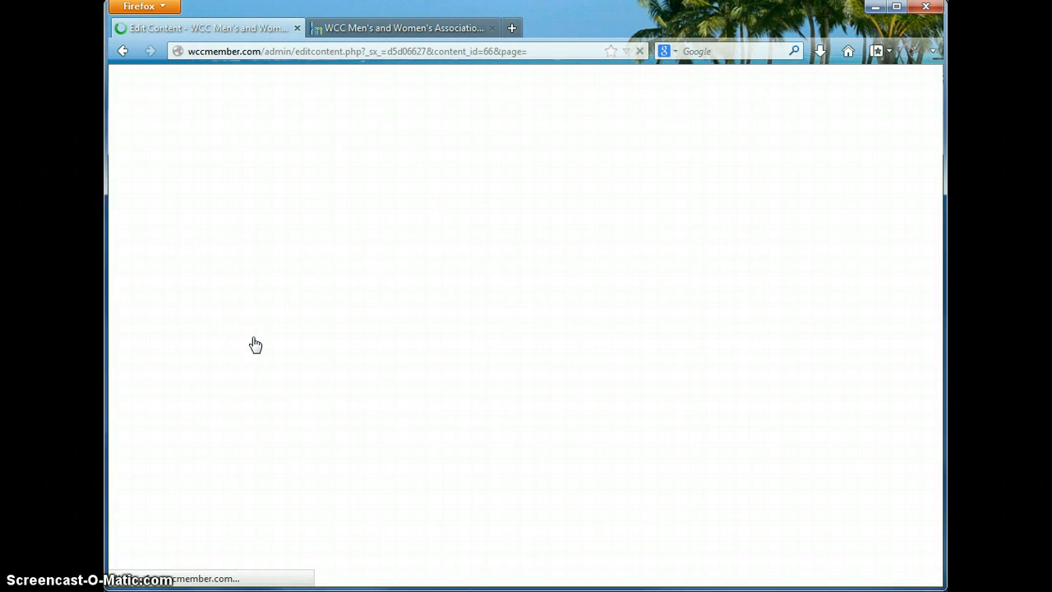
# - Delete the golf, pink-shirt and group photos, leaving 'My pdf test' and the 'Test pdf' link
pyautogui.scroll(-3, 418, 317)
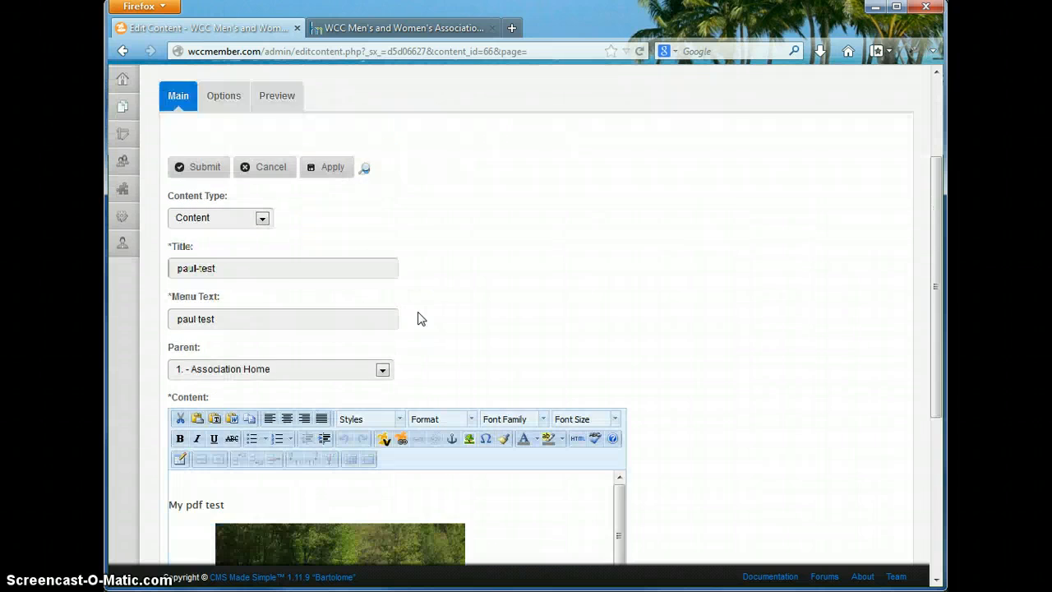
pyautogui.scroll(-6, 418, 316)
pyautogui.click(494, 276)
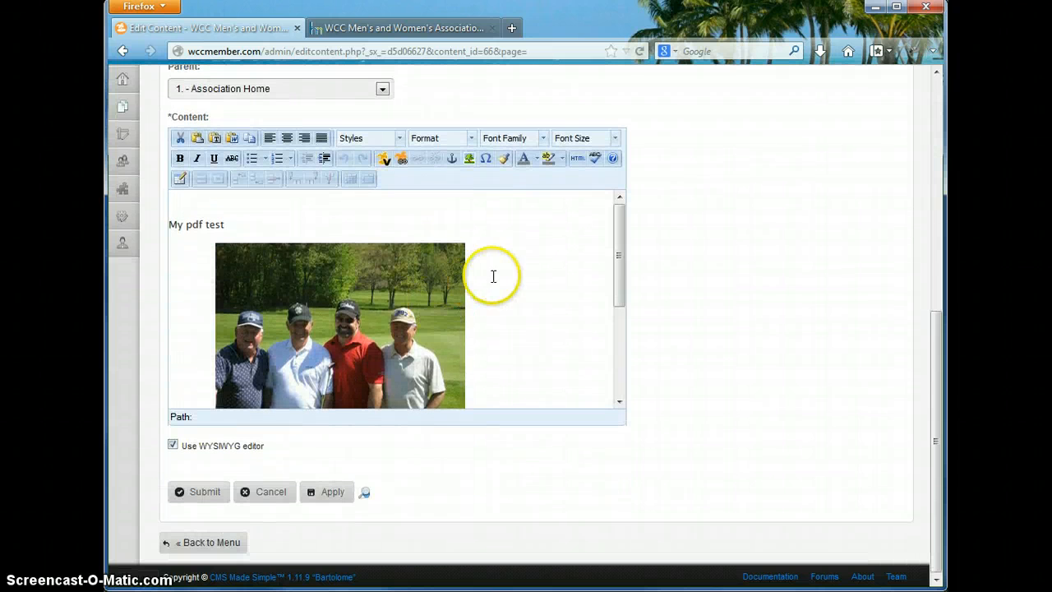
pyautogui.moveTo(621, 242)
pyautogui.mouseDown()
pyautogui.moveTo(622, 348)
pyautogui.moveTo(607, 227)
pyautogui.moveTo(619, 346)
pyautogui.moveTo(605, 247)
pyautogui.mouseUp()
pyautogui.click(459, 287)
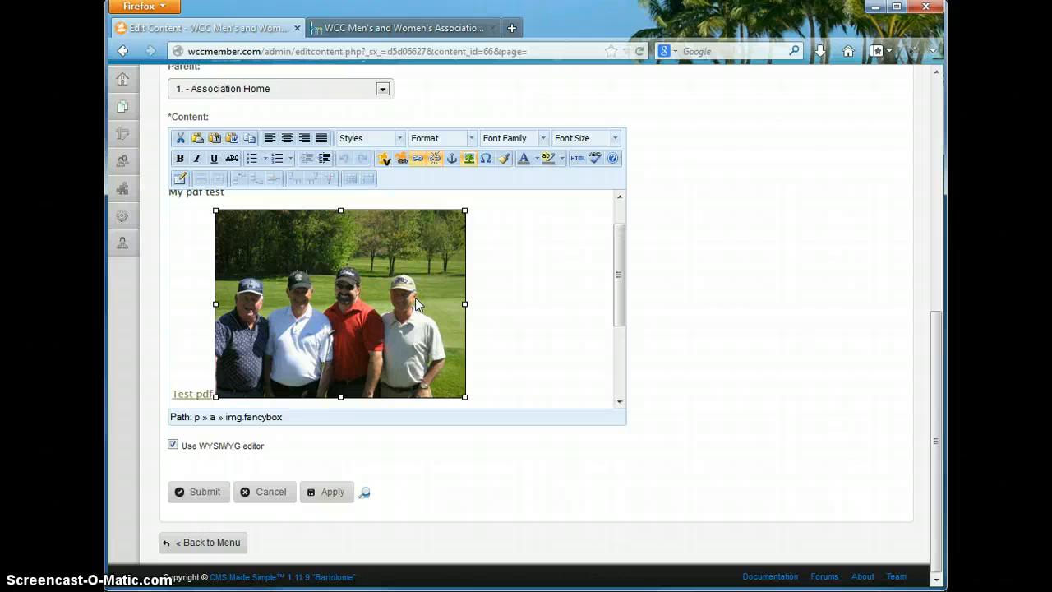
pyautogui.click(432, 268)
pyautogui.press('Delete')
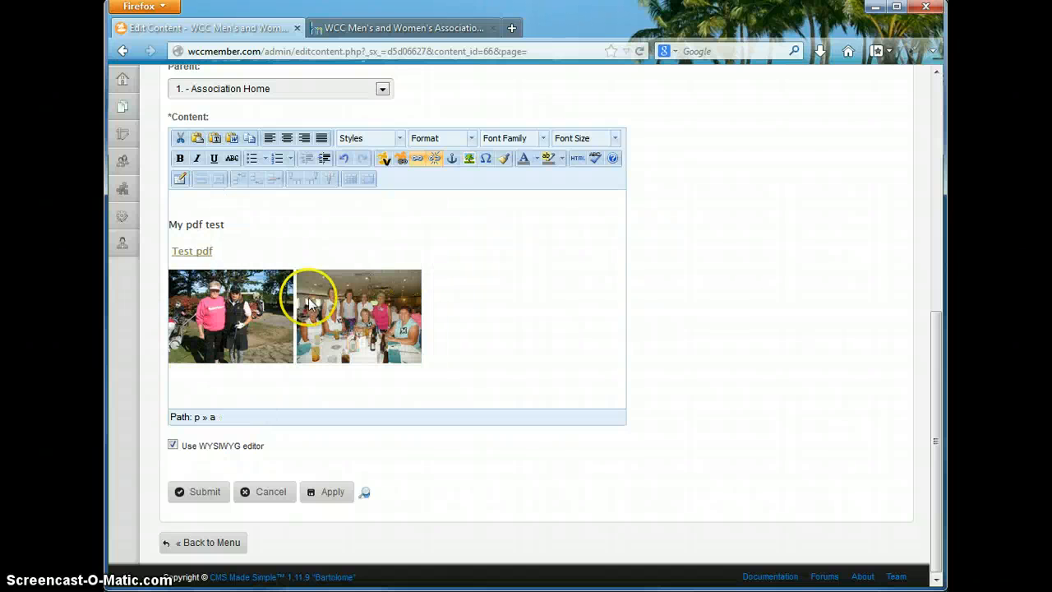
pyautogui.click(231, 323)
pyautogui.press('Delete')
pyautogui.click(234, 317)
pyautogui.press('Delete')
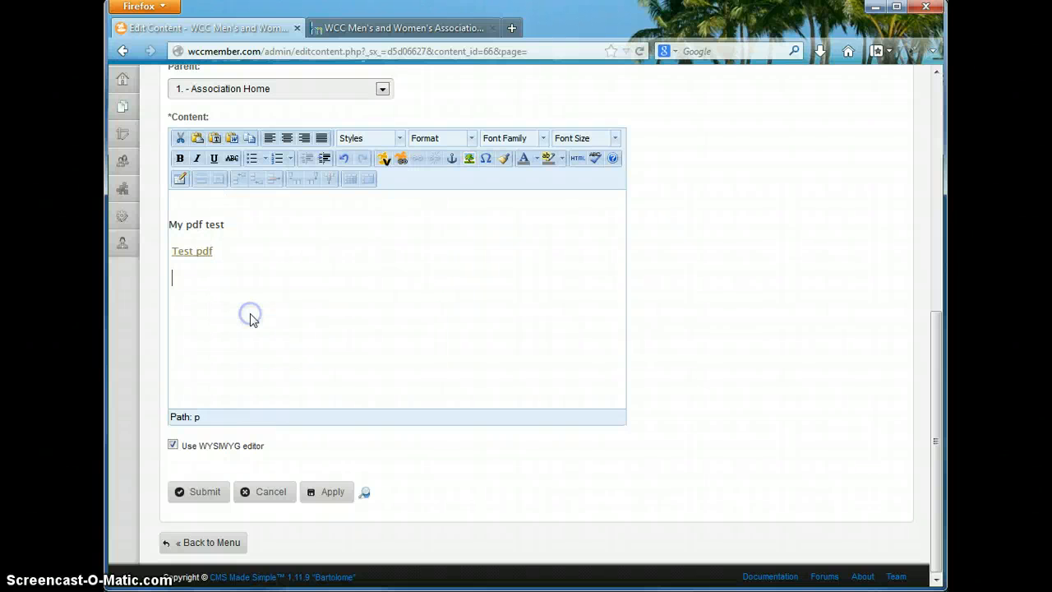
pyautogui.click(318, 304)
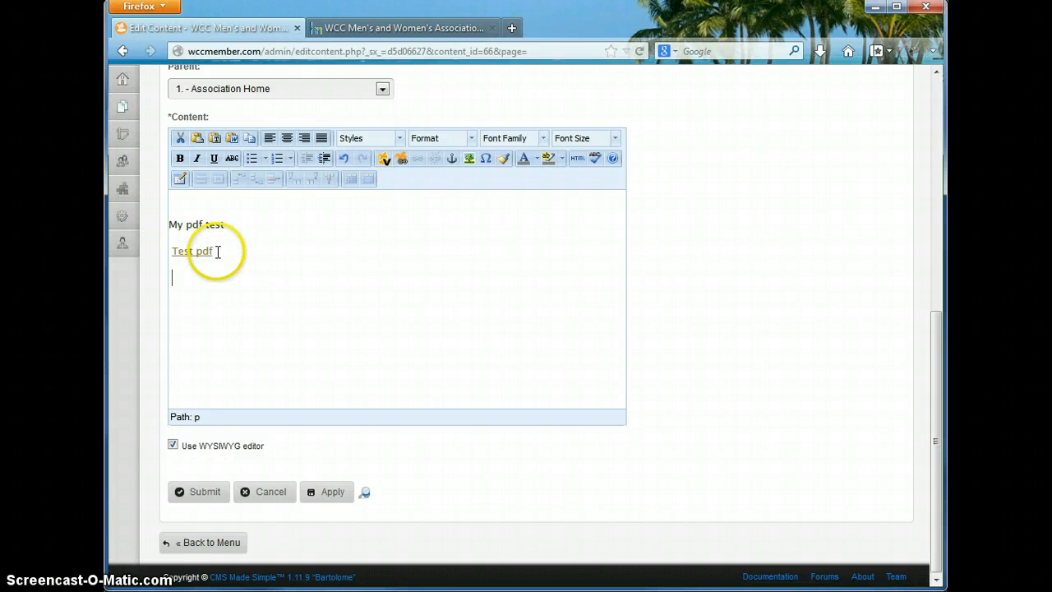
# - Link the 'Test pdf' text to 10 TEAM MATCHES.pdf in the uploads 2013-files folder
pyautogui.moveTo(212, 251); pyautogui.dragTo(185, 255)
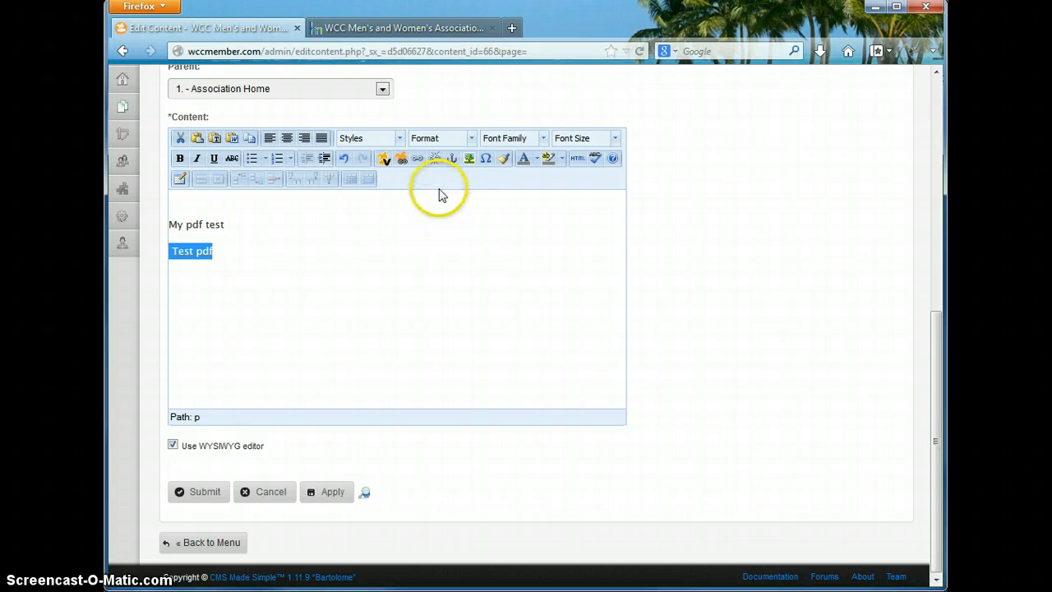
pyautogui.click(418, 162)
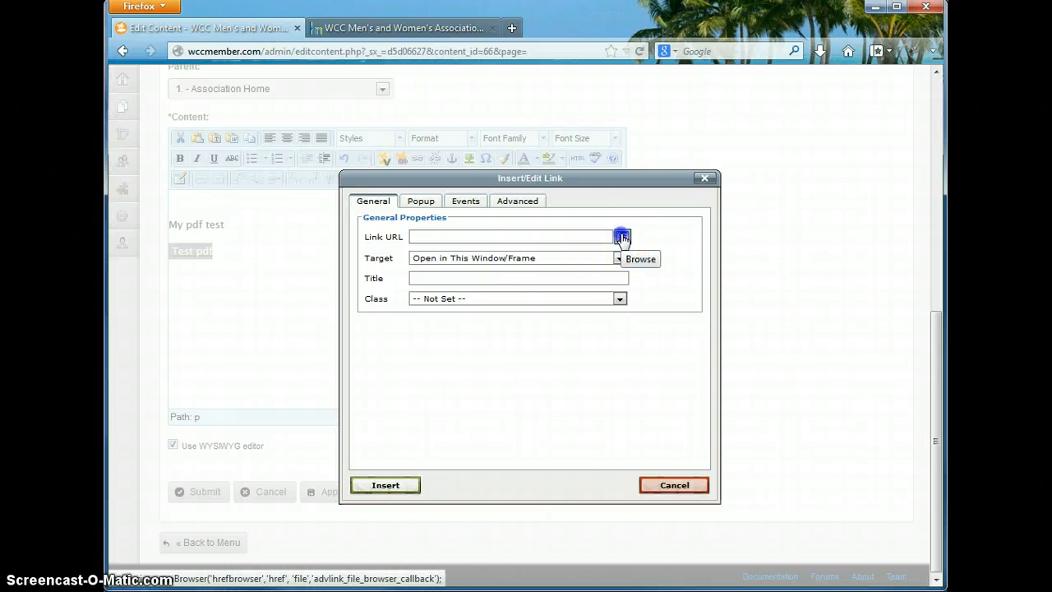
pyautogui.click(623, 237)
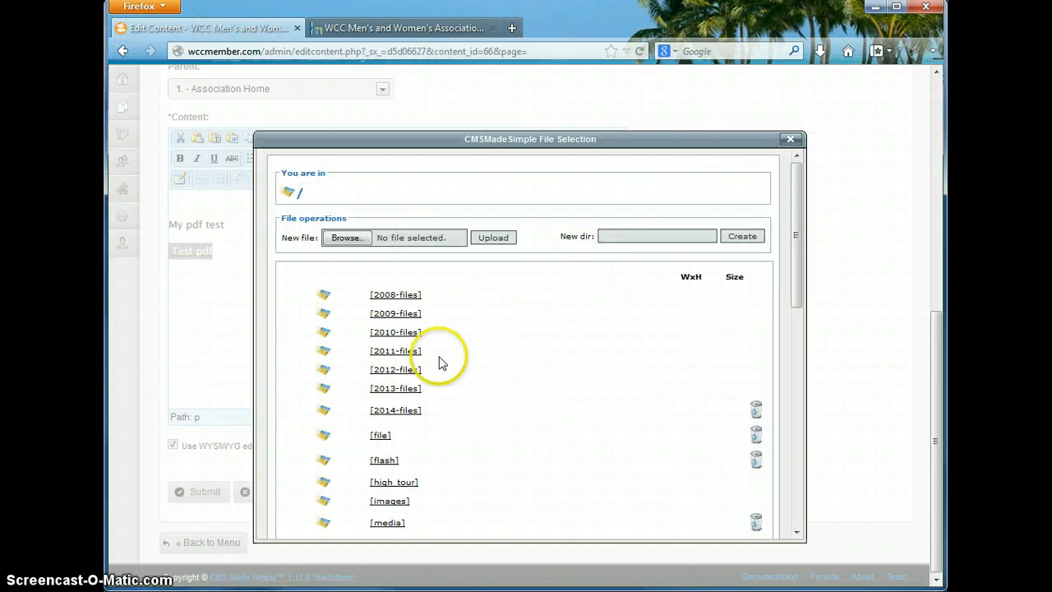
pyautogui.click(391, 394)
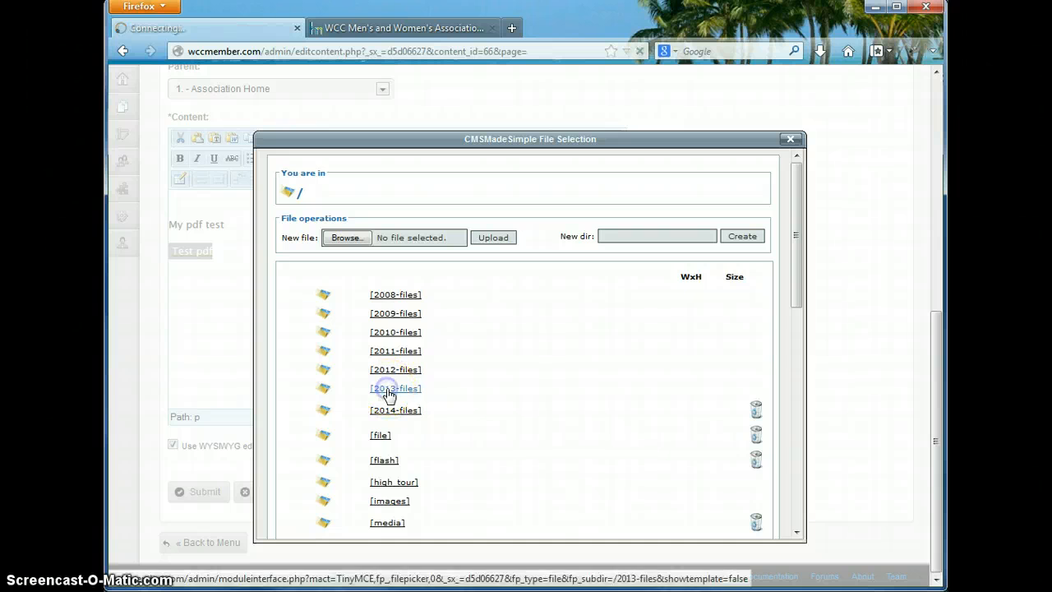
pyautogui.scroll(-1, 513, 355)
pyautogui.scroll(-6, 514, 355)
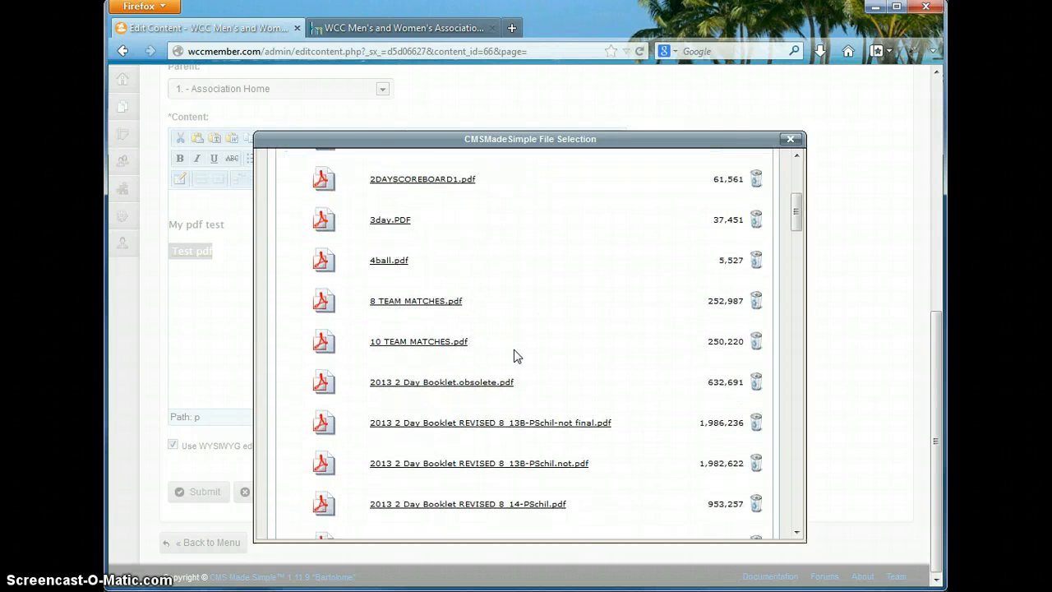
pyautogui.click(401, 348)
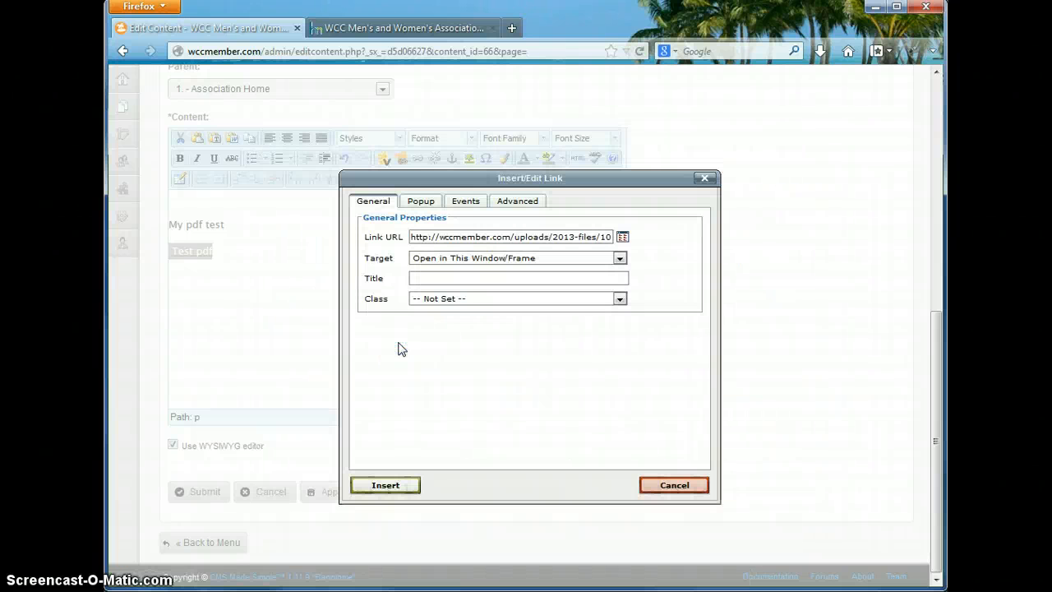
# - Give the Test pdf link the class 'media', apply it, and save the paul test page
pyautogui.click(506, 206)
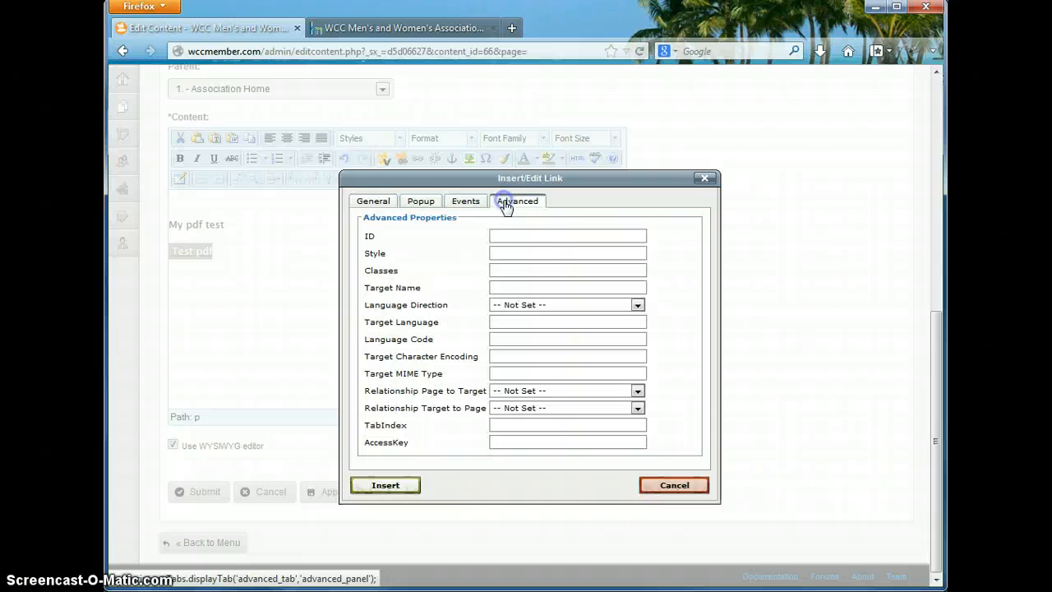
pyautogui.click(502, 270)
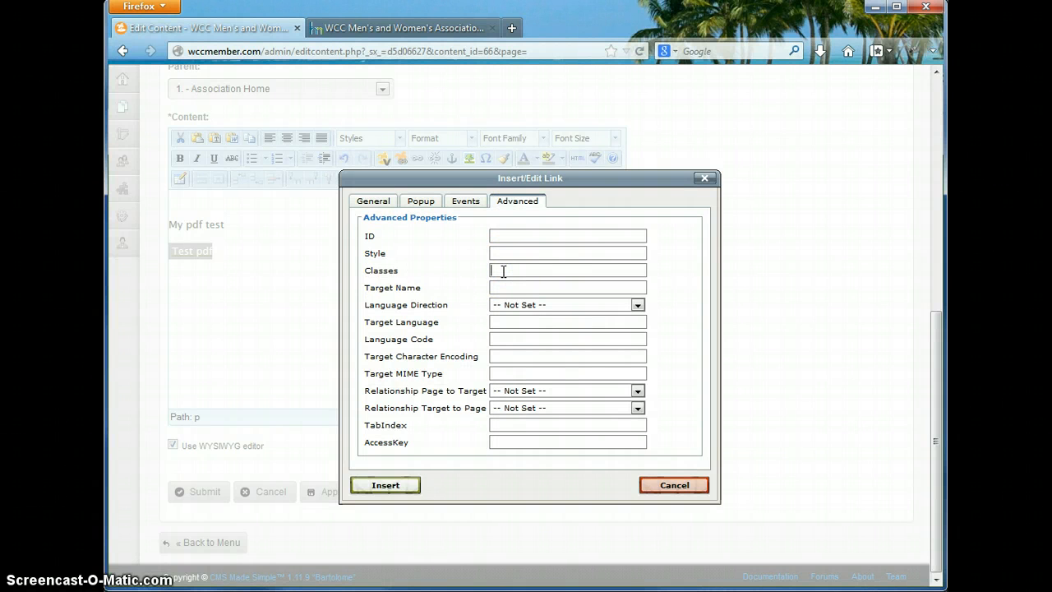
pyautogui.write('media')
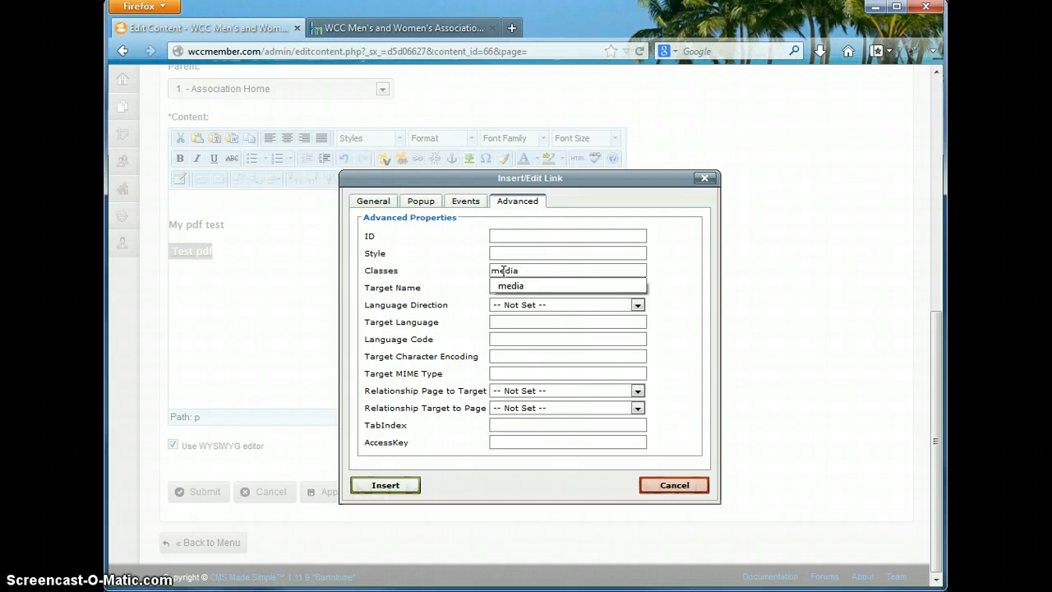
pyautogui.click(506, 286)
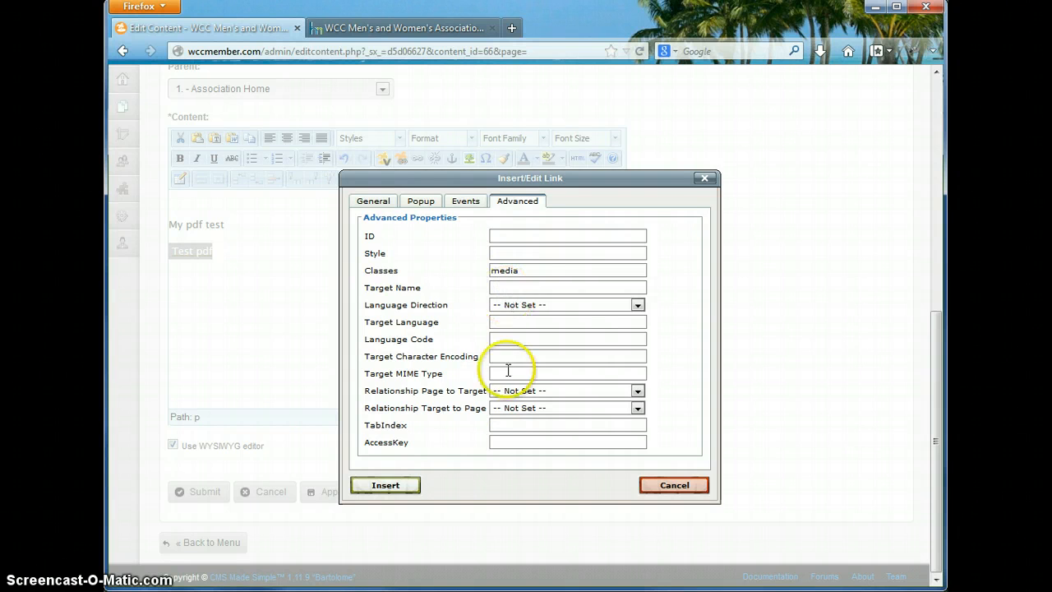
pyautogui.click(385, 485)
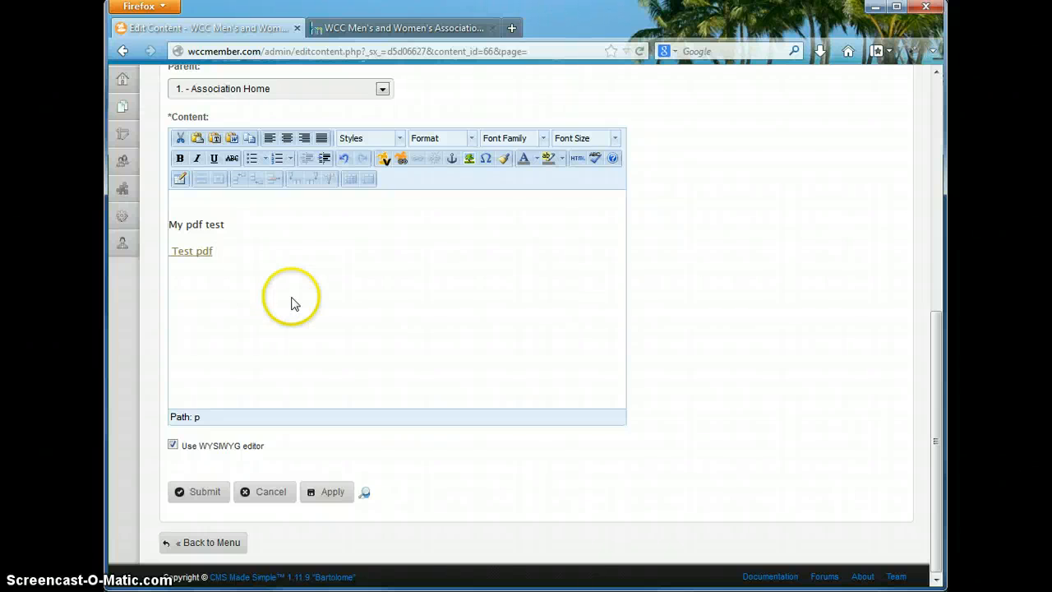
pyautogui.click(206, 493)
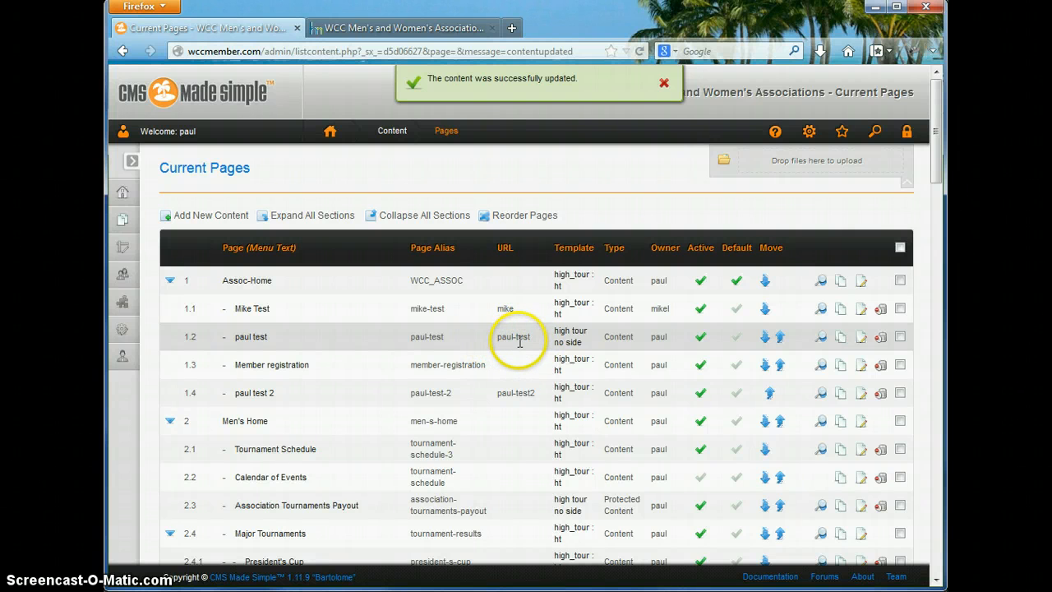
# - Load the live wccmember.com/paul-test page in the second Firefox tab
pyautogui.click(444, 28)
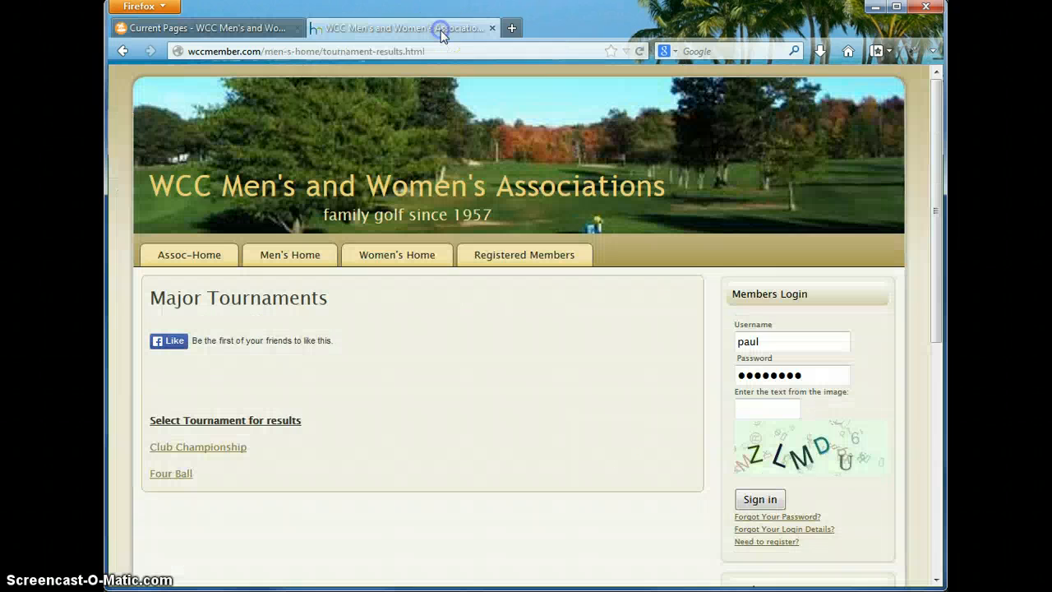
pyautogui.moveTo(427, 52); pyautogui.dragTo(269, 56)
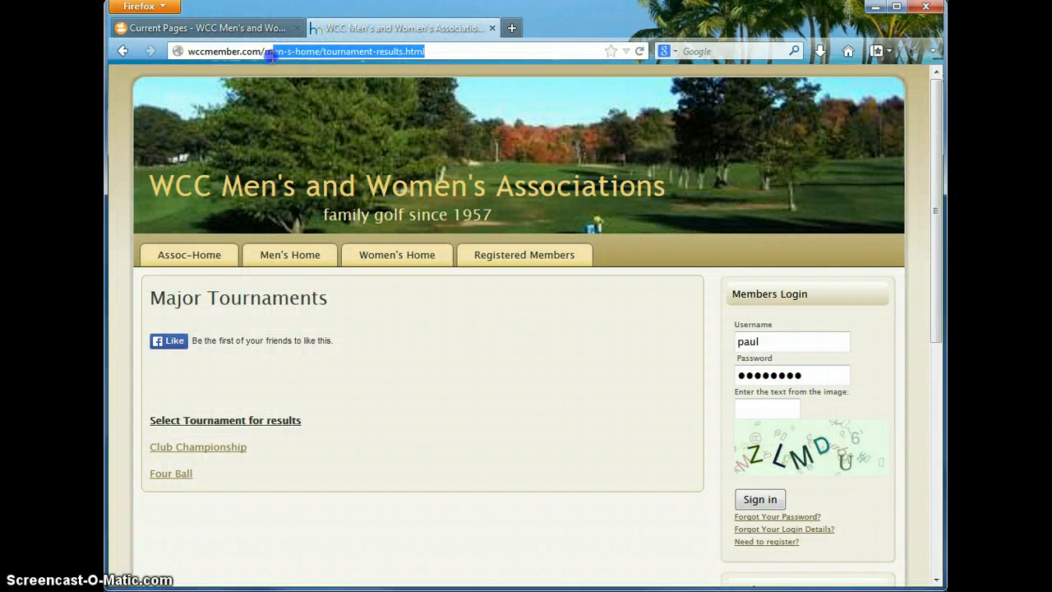
pyautogui.write('pau')
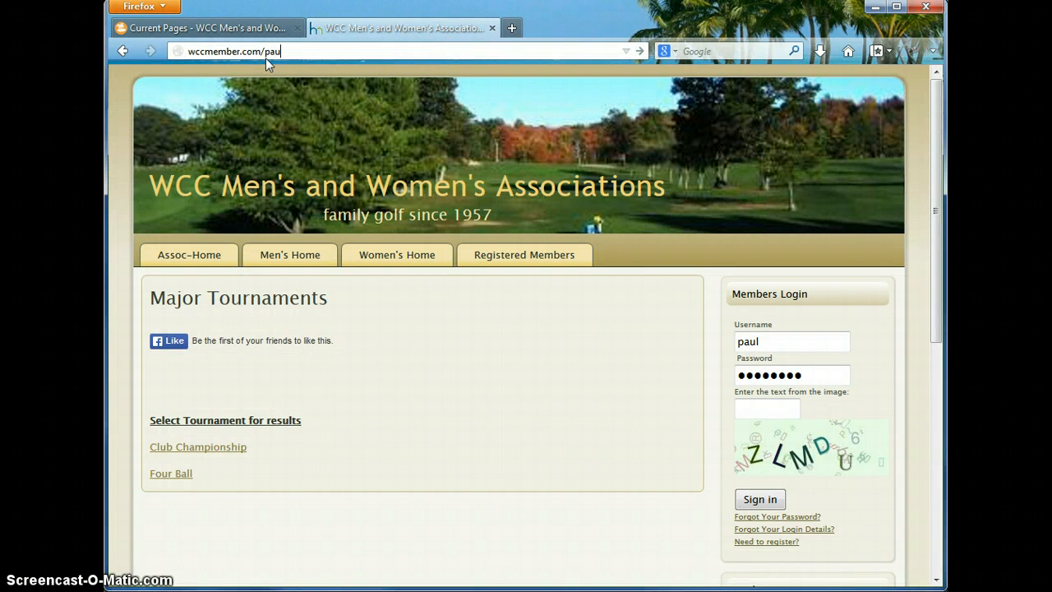
pyautogui.write('l-test')
pyautogui.press('Return')
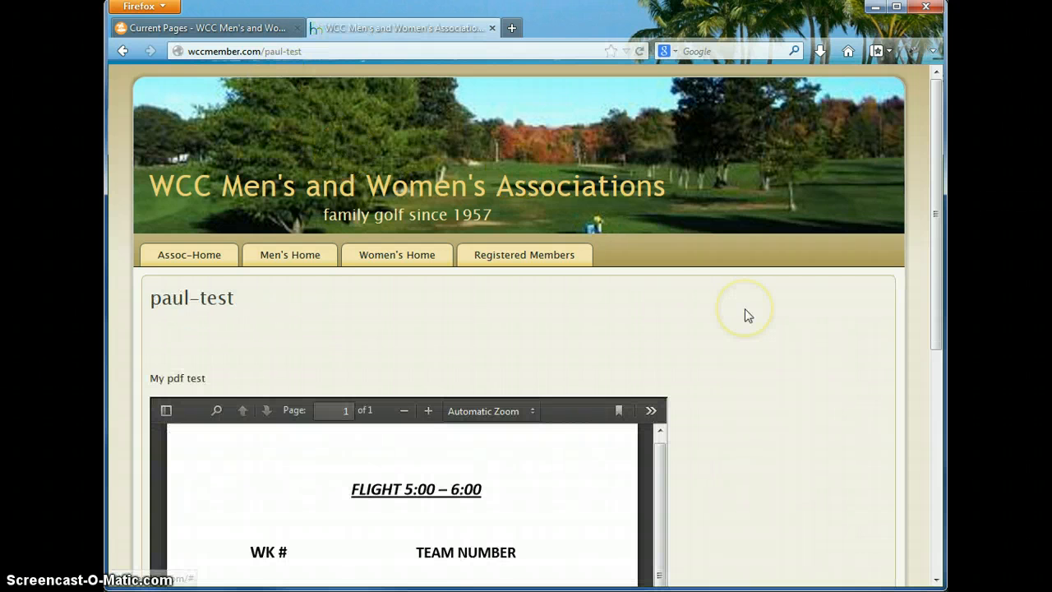
# - Scroll through the embedded 10 team matches PDF and check the viewer's tools menu
pyautogui.scroll(-4, 745, 312)
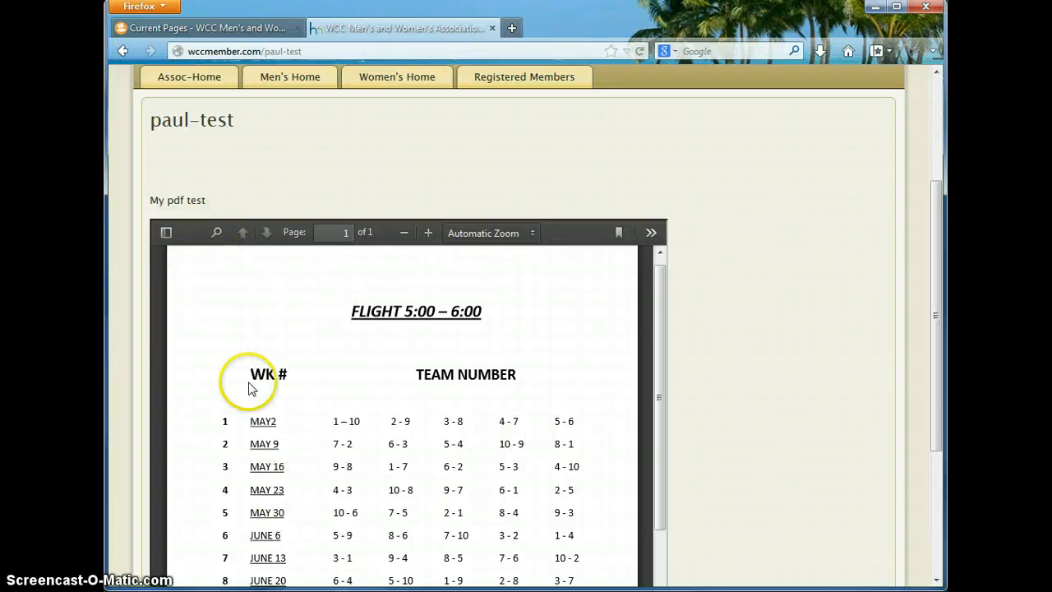
pyautogui.scroll(-1, 756, 323)
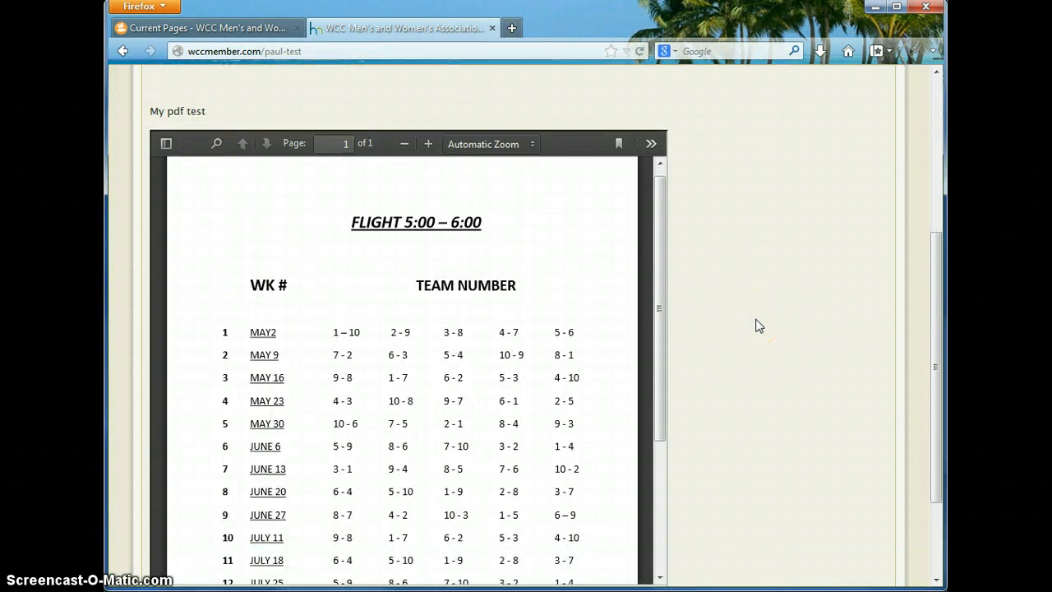
pyautogui.scroll(-2, 758, 326)
pyautogui.scroll(2, 758, 325)
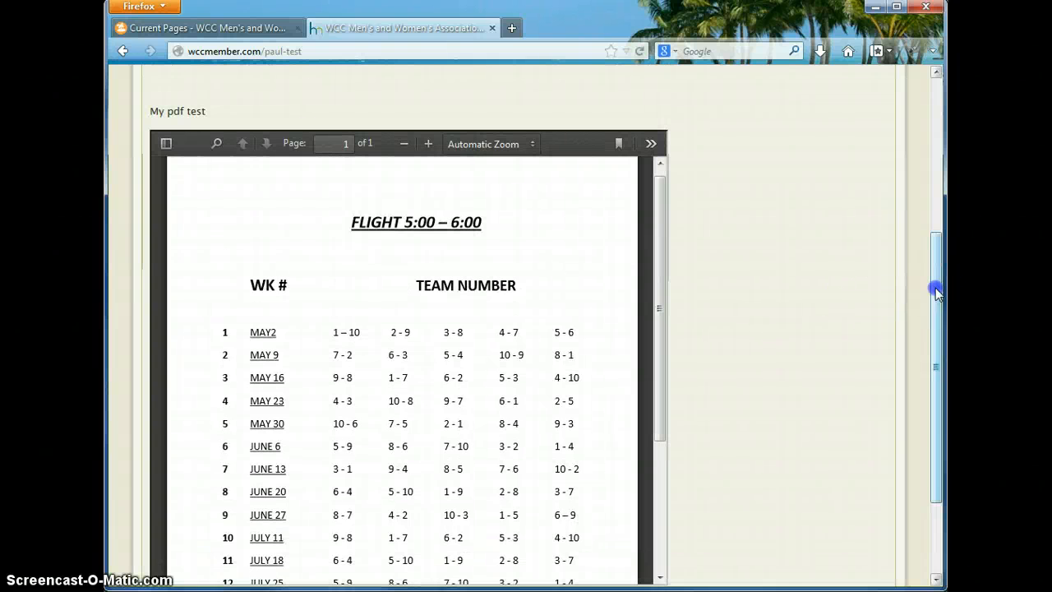
pyautogui.moveTo(937, 291); pyautogui.dragTo(937, 311)
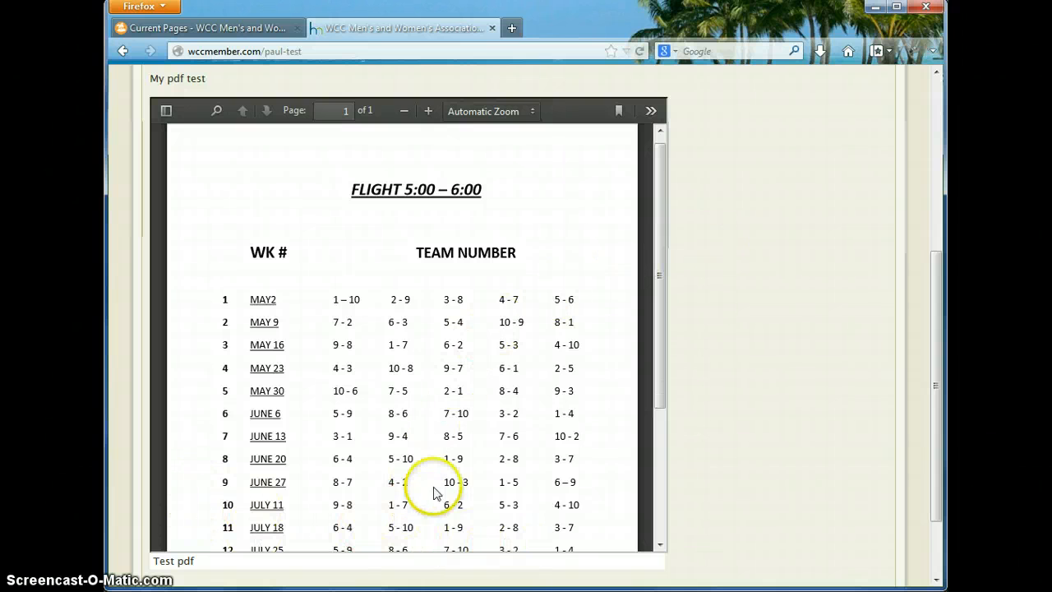
pyautogui.scroll(-5, 458, 469)
pyautogui.scroll(5, 458, 436)
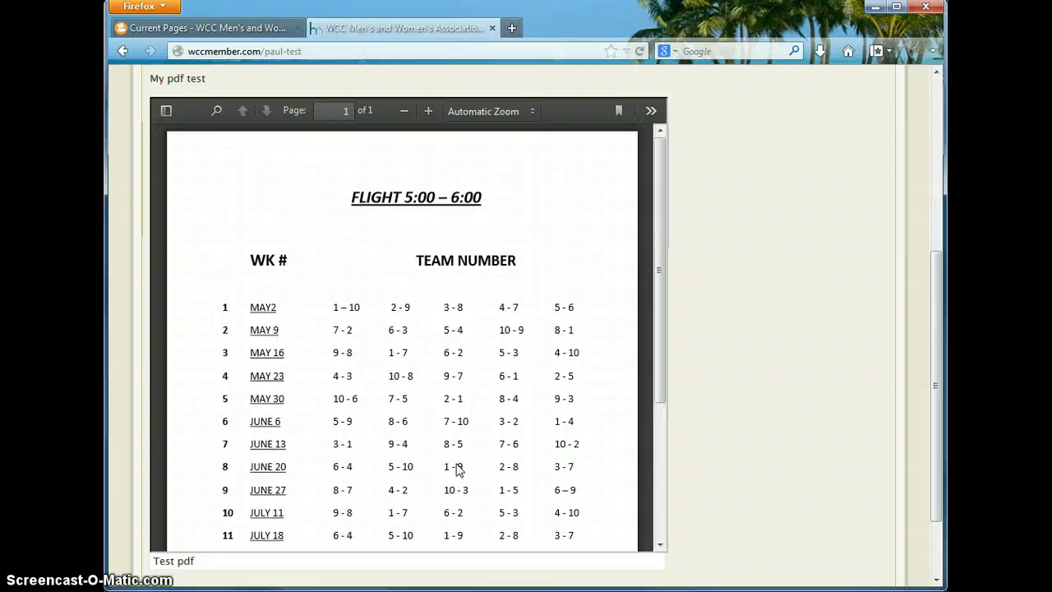
pyautogui.click(656, 114)
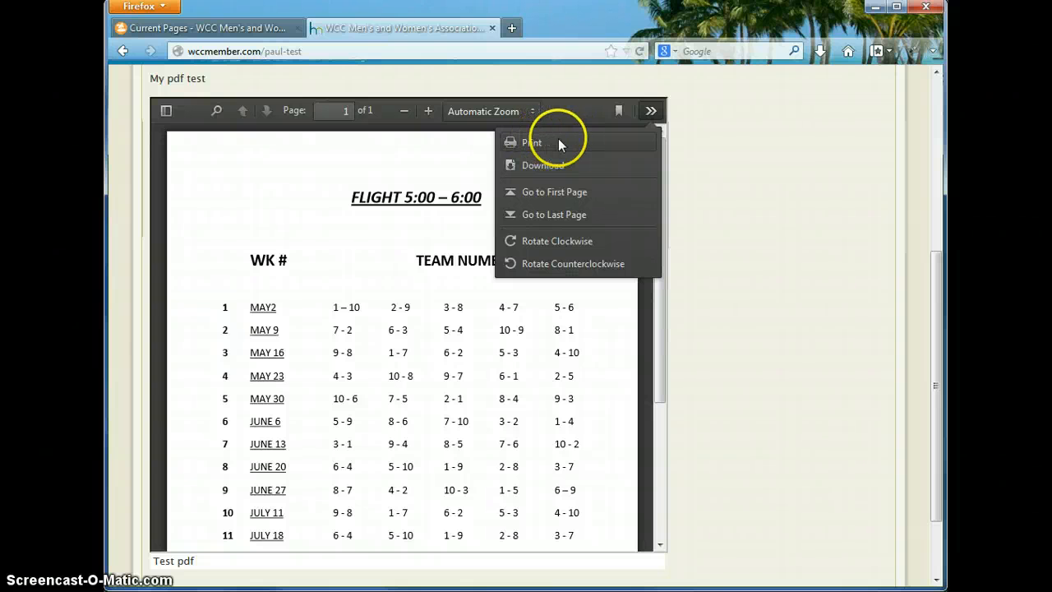
pyautogui.click(430, 150)
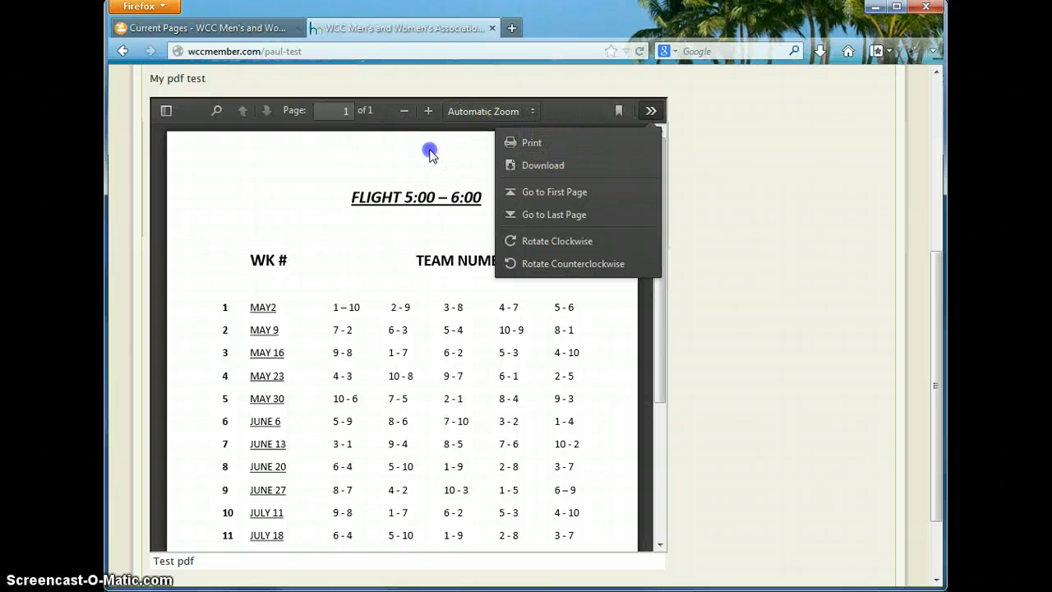
# - Reopen paul test and confirm the Test pdf link's class is 'media', cancelling without changes
pyautogui.click(245, 28)
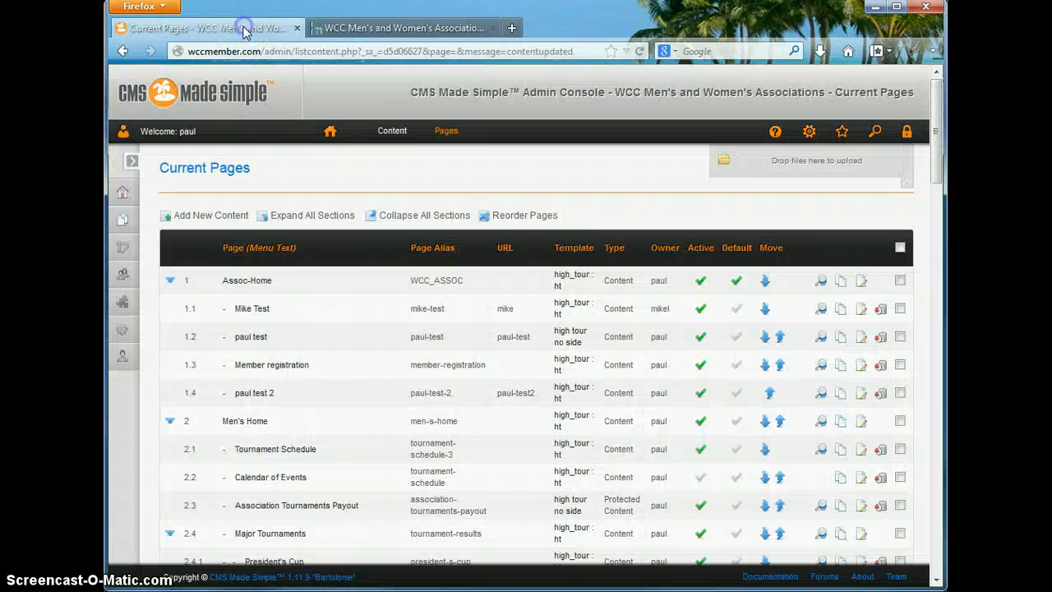
pyautogui.click(251, 338)
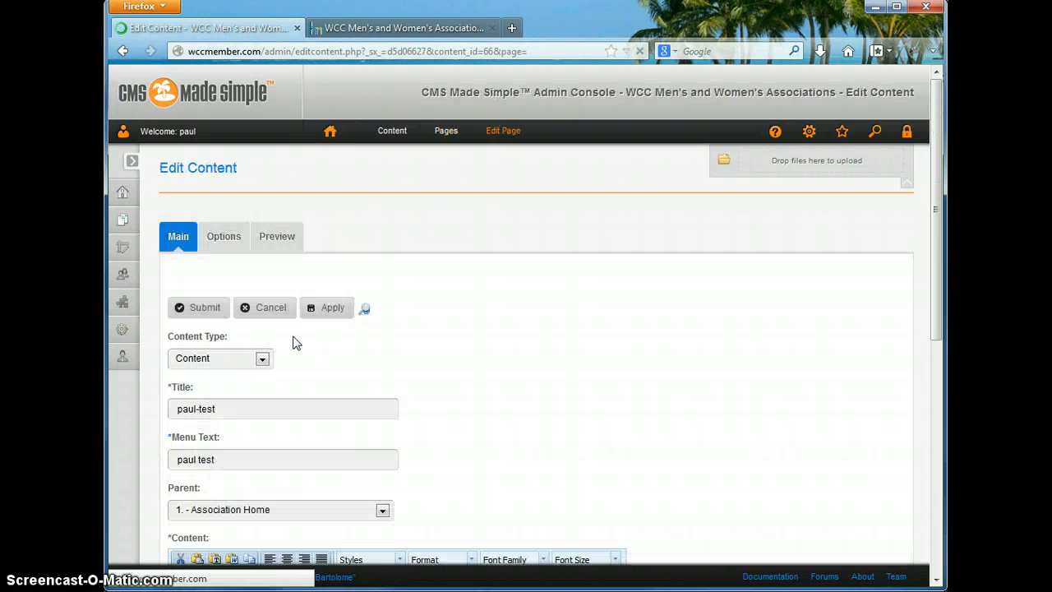
pyautogui.scroll(-10, 275, 365)
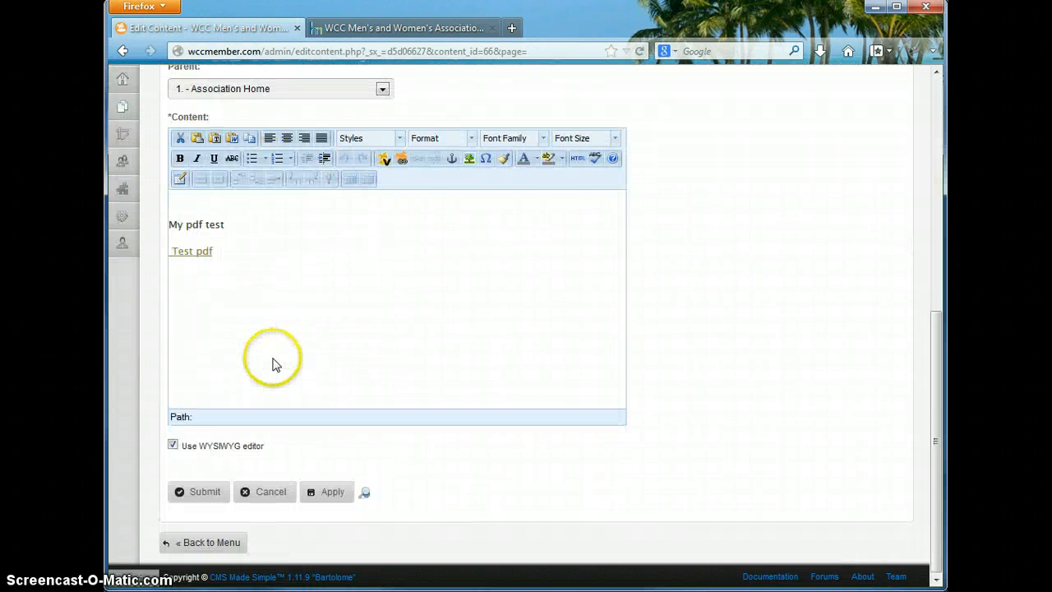
pyautogui.moveTo(215, 253); pyautogui.dragTo(167, 258)
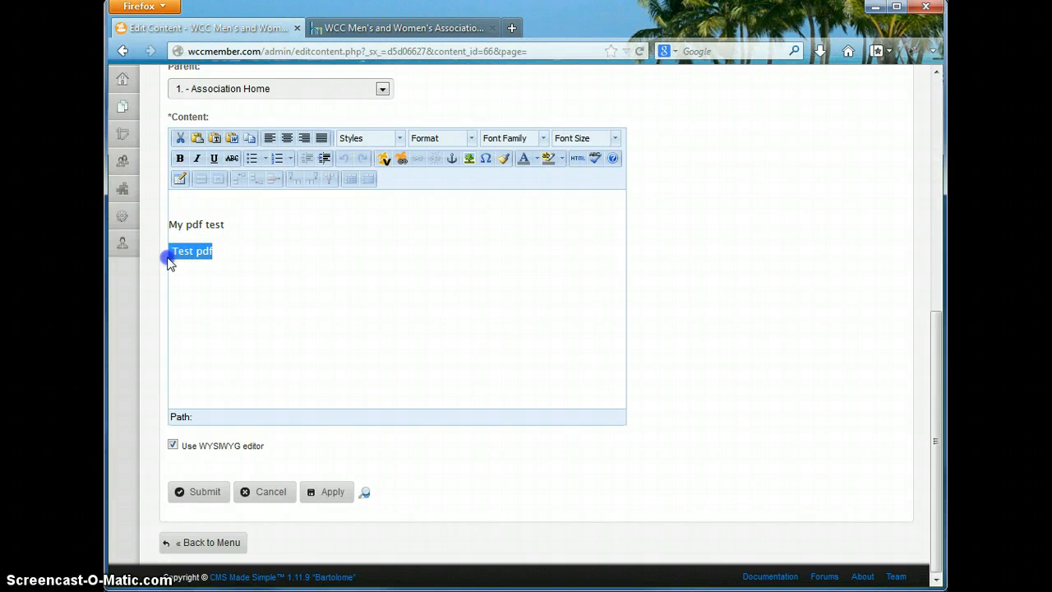
pyautogui.click(417, 159)
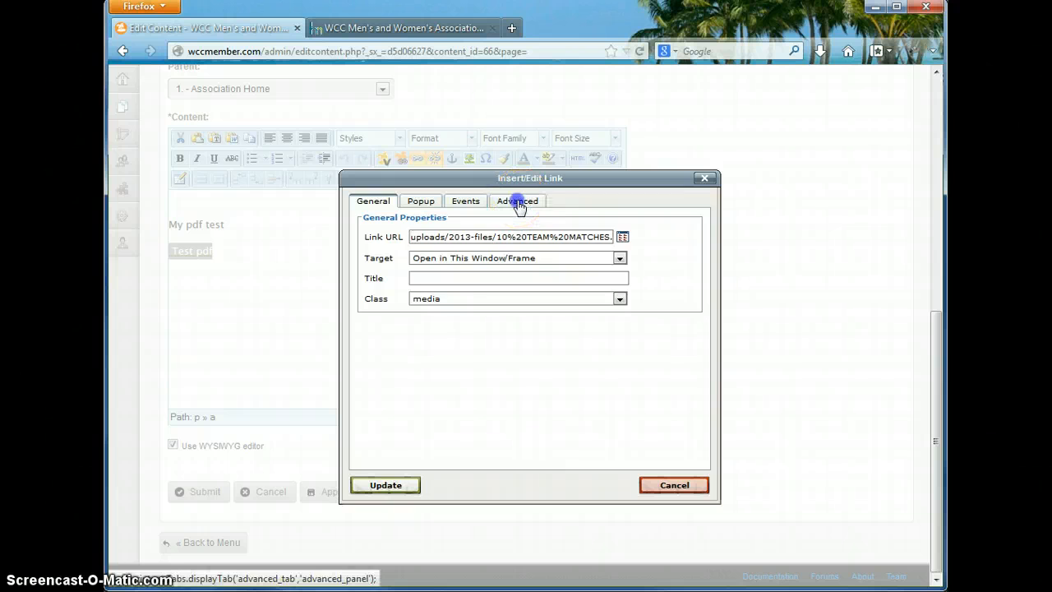
pyautogui.click(519, 203)
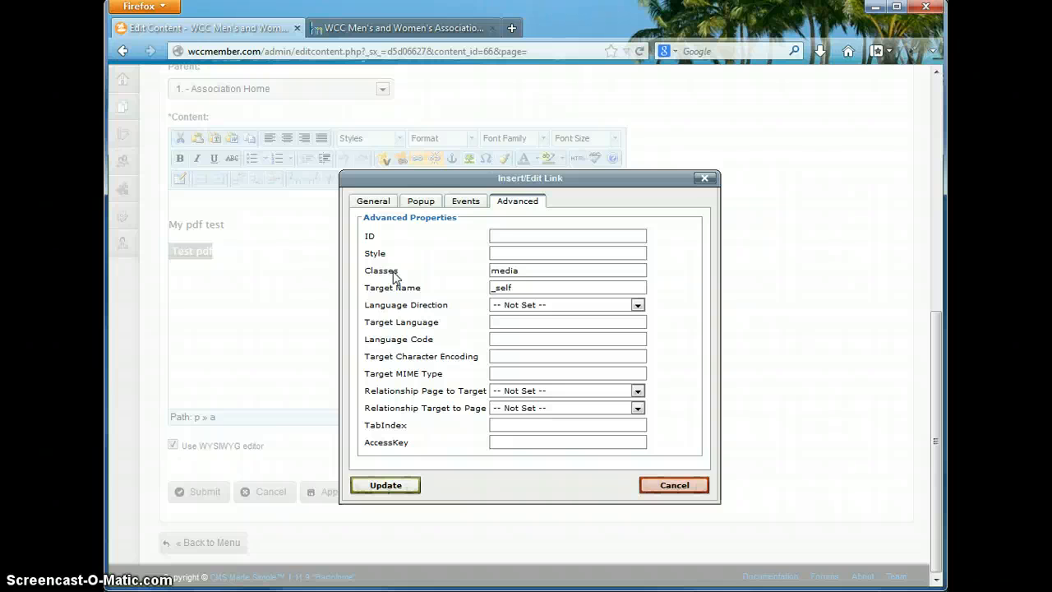
pyautogui.click(668, 483)
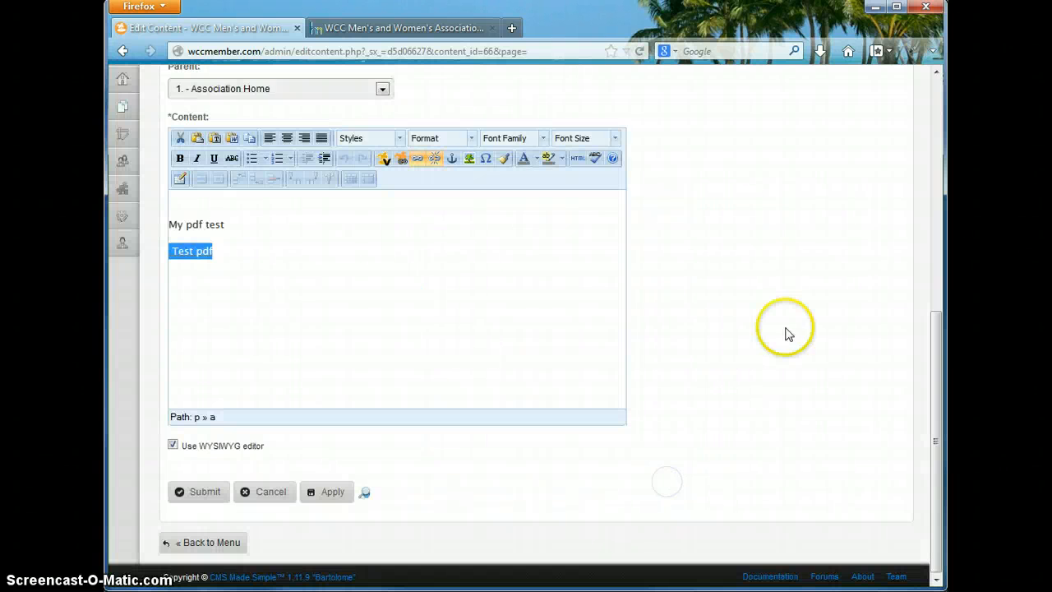
pyautogui.scroll(2, 698, 224)
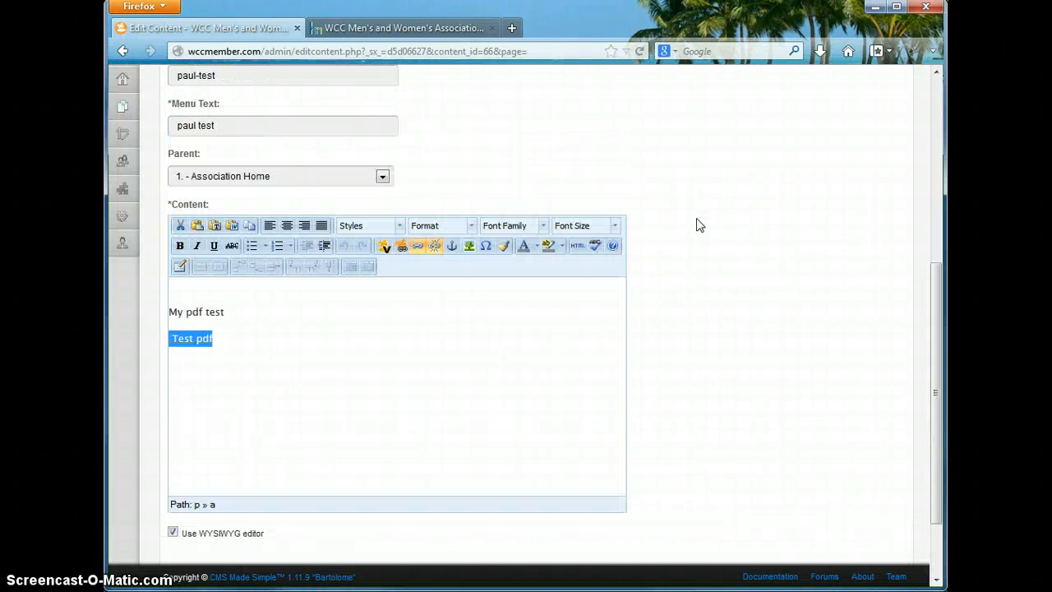
pyautogui.scroll(4, 698, 224)
pyautogui.scroll(4, 697, 225)
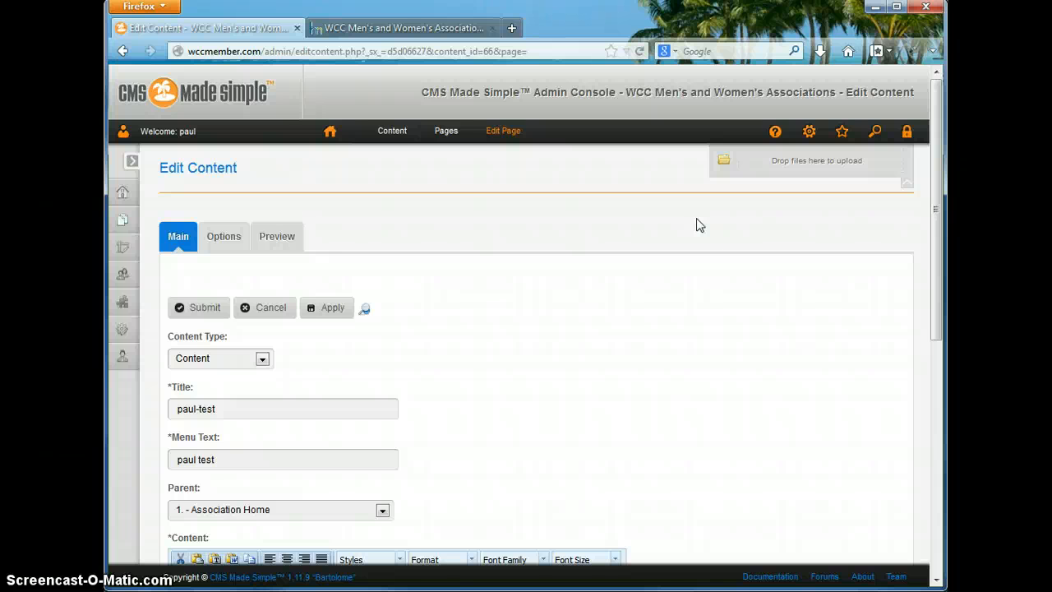
pyautogui.click(669, 223)
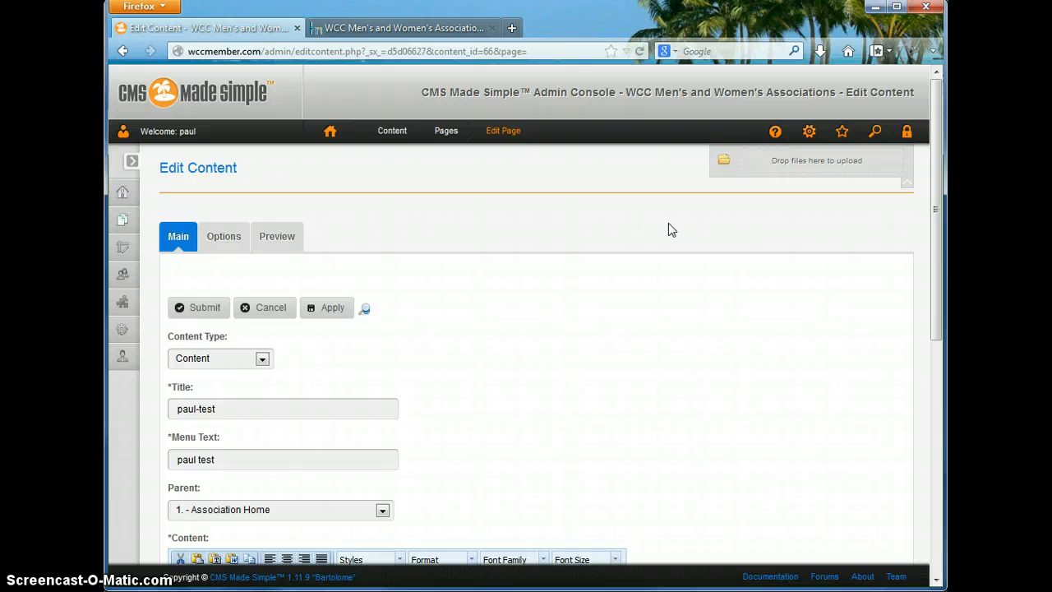